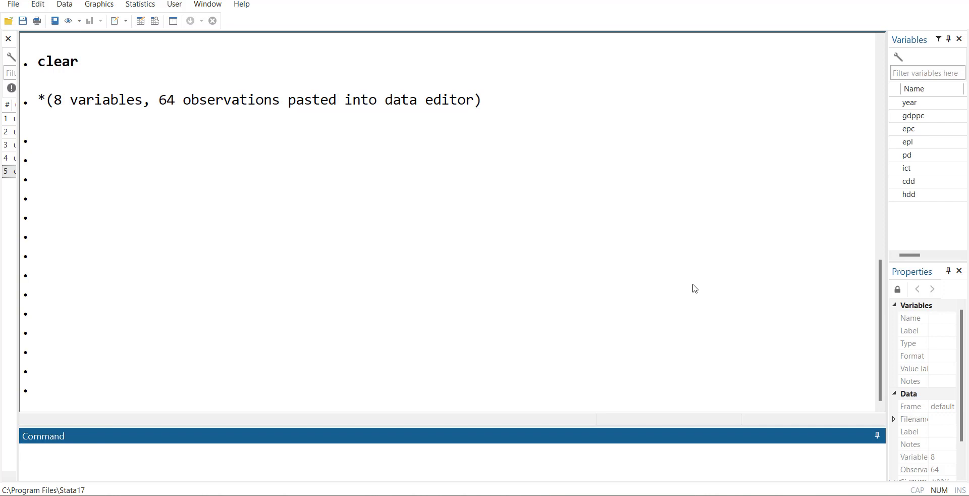
Step: Open the dataset in the Data Editor and examine the data coverage and missing values of each variable across all years
click(108, 49)
click(135, 24)
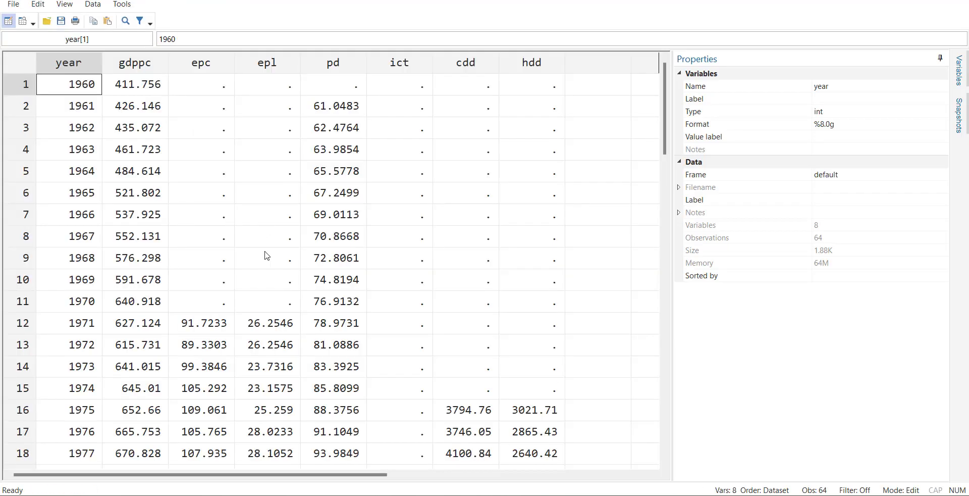
scroll(265, 255, down, 15)
scroll(265, 255, up, 18)
scroll(262, 358, down, 20)
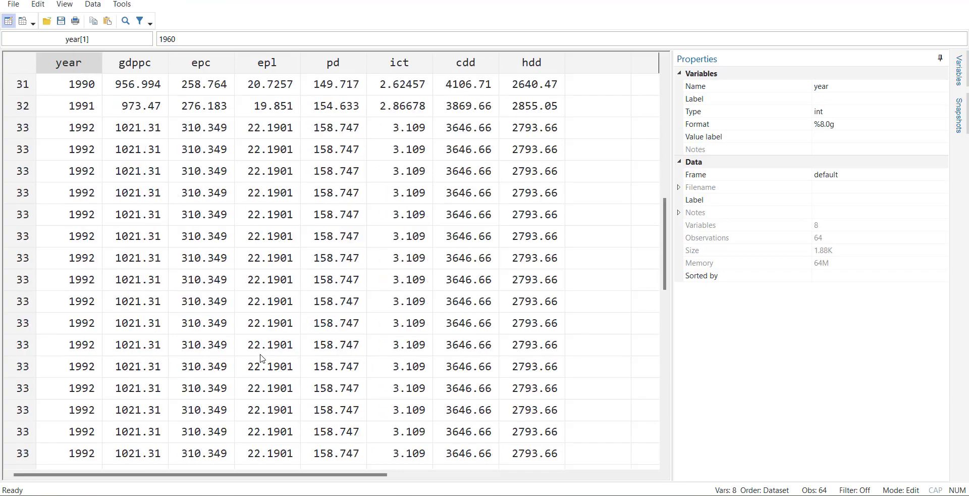
scroll(262, 358, up, 6)
scroll(389, 361, up, 15)
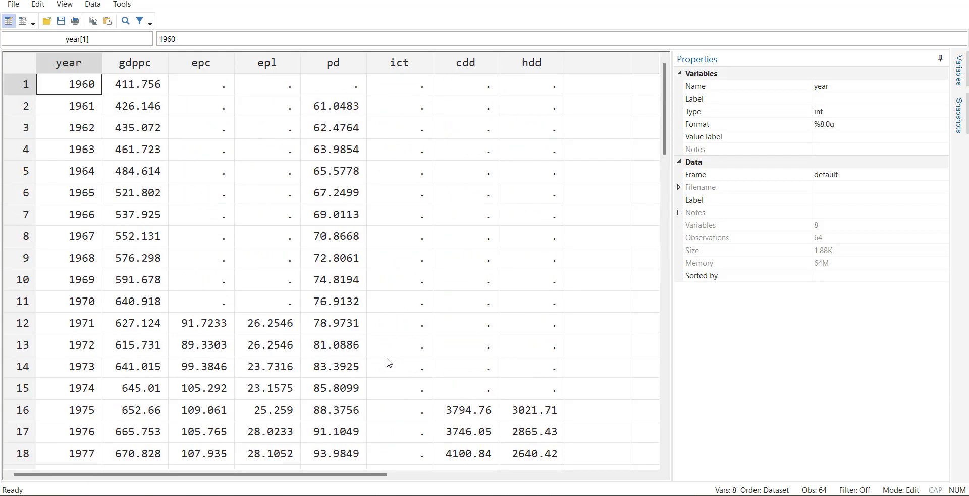
scroll(490, 340, down, 8)
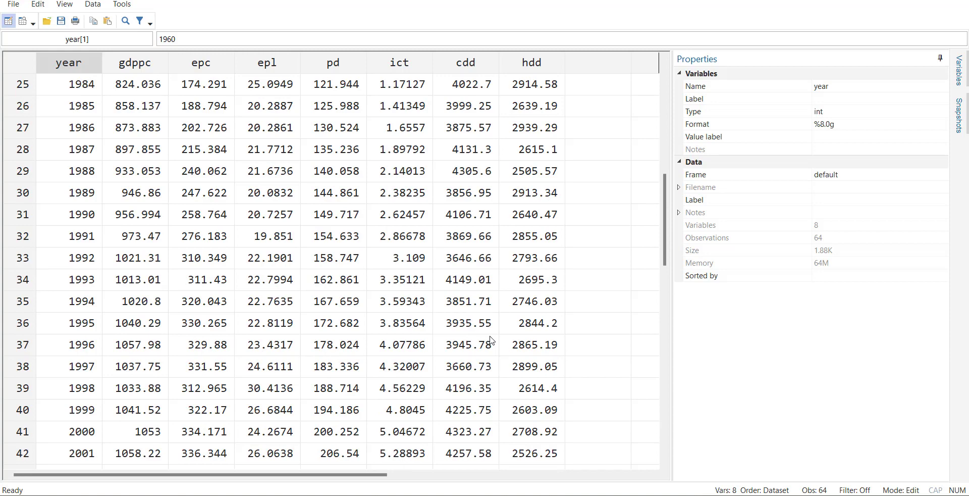
scroll(491, 341, up, 4)
scroll(490, 340, down, 4)
scroll(491, 340, up, 8)
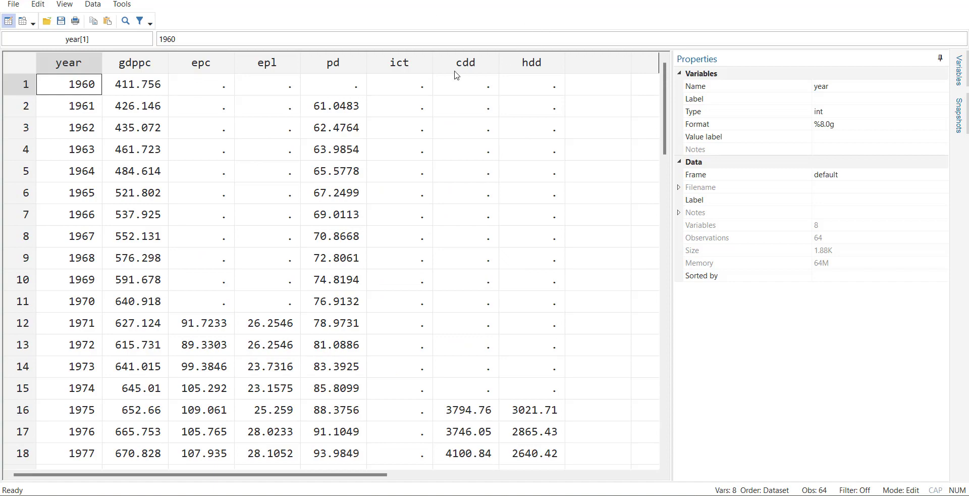
scroll(423, 254, down, 9)
click(407, 193)
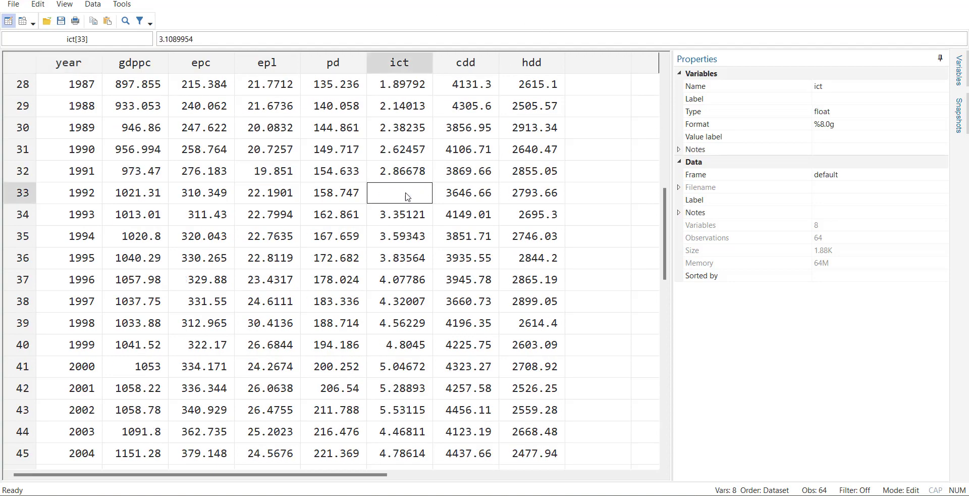
scroll(439, 211, up, 3)
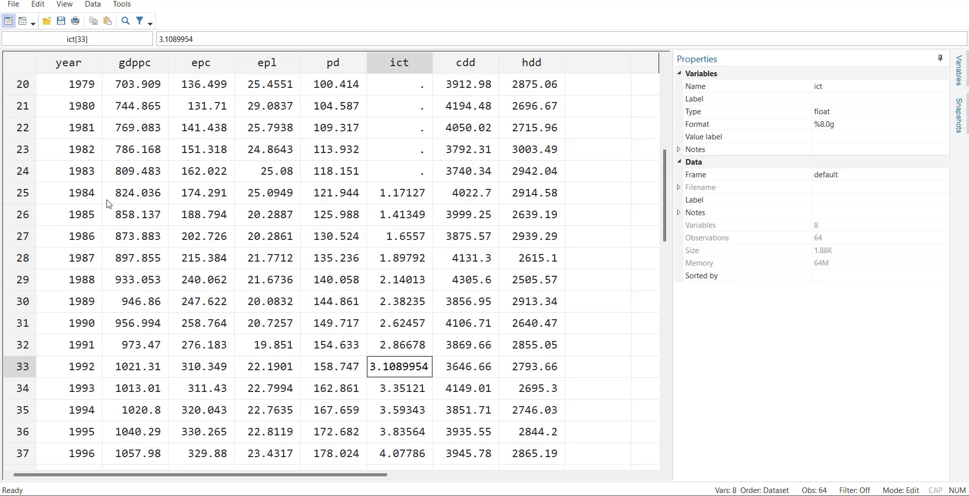
scroll(323, 265, up, 2)
scroll(327, 268, up, 5)
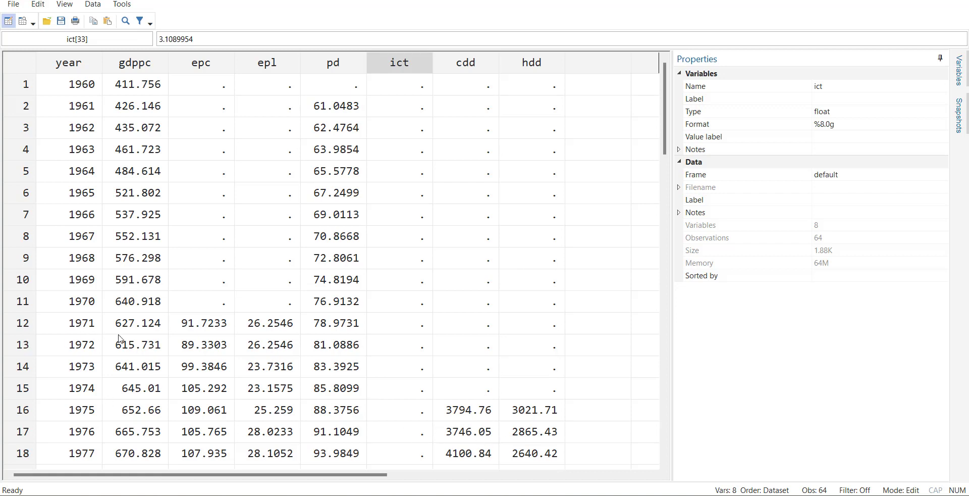
scroll(423, 348, down, 20)
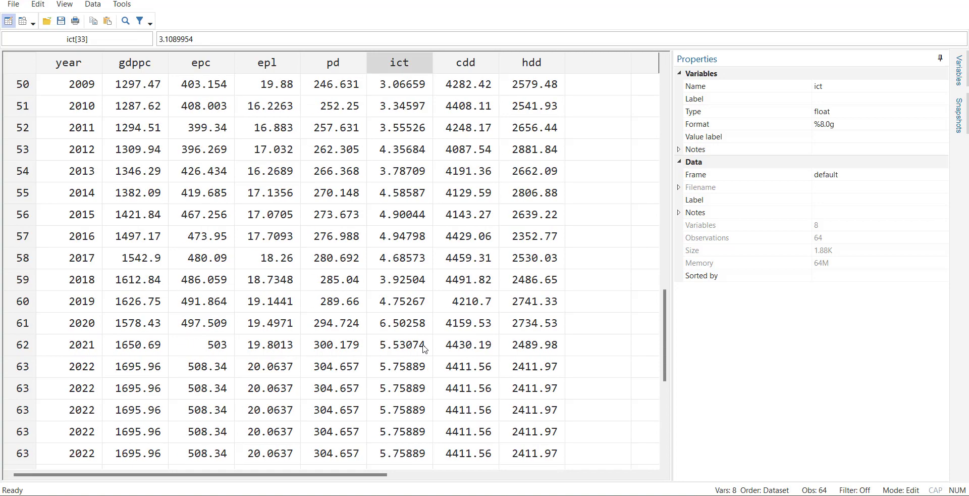
scroll(424, 349, up, 4)
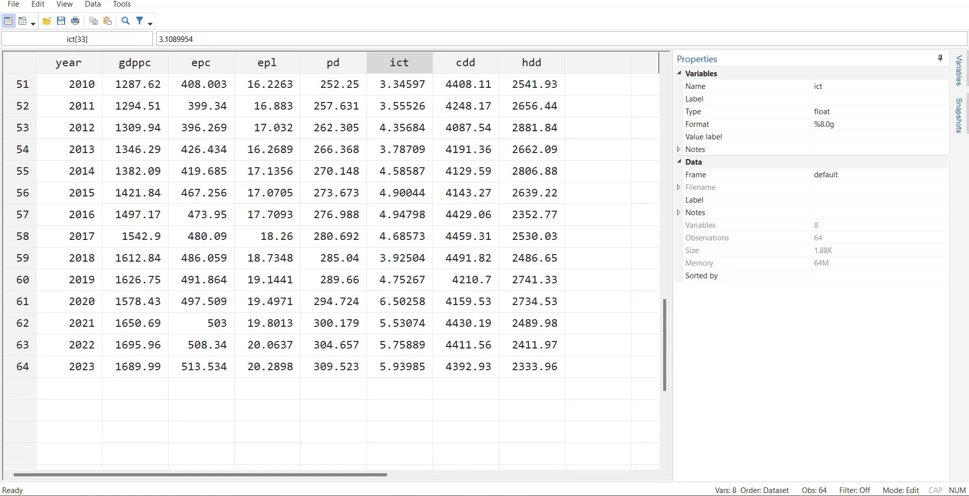
Step: Close the Data Editor and declare the dataset as time series with the command tsset year
click(950, 1)
click(420, 440)
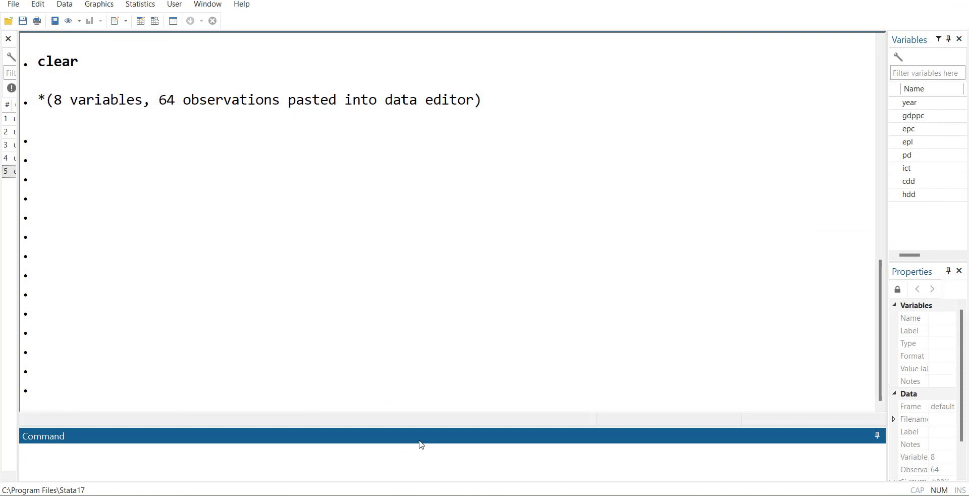
text(tsset year)
key(Return)
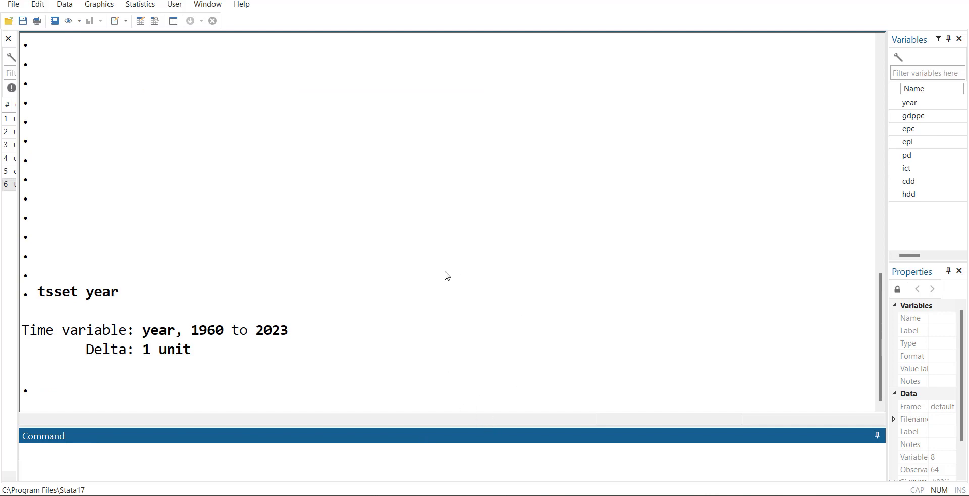
Step: Run an Augmented Dickey–Fuller unit-root test on gdppc with the regression table displayed and 0 lagged differences
click(151, 6)
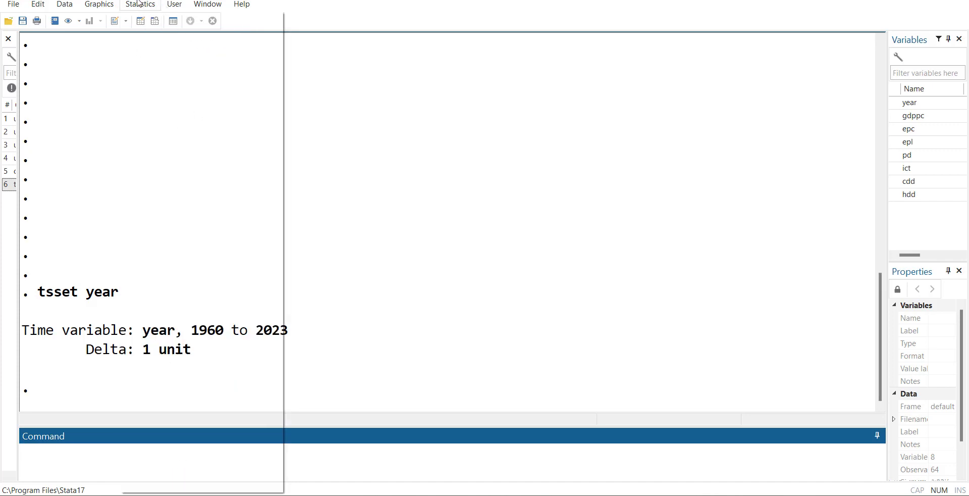
click(140, 3)
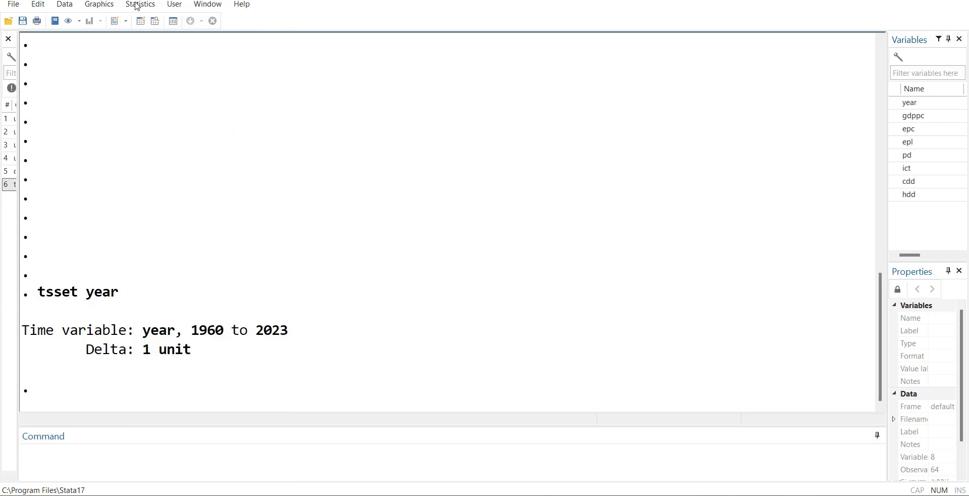
click(137, 6)
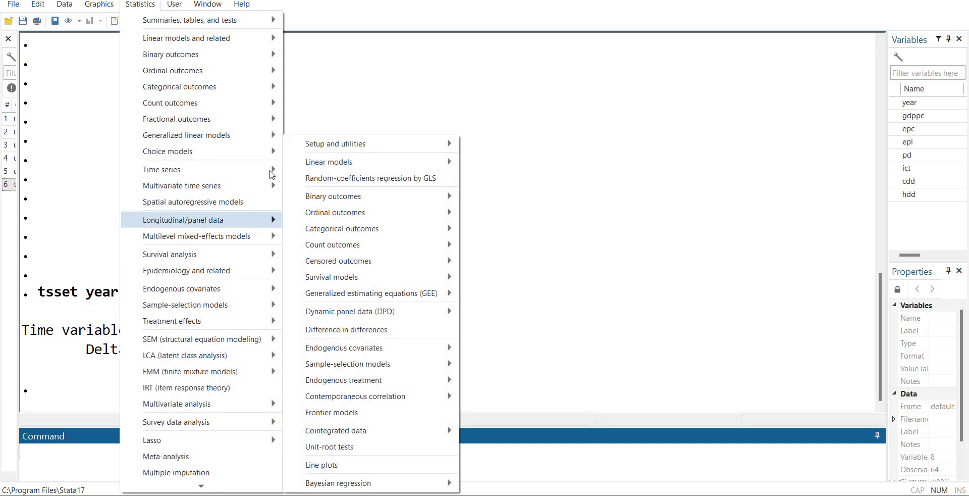
mouse_move(272, 174)
mouse_move(397, 424)
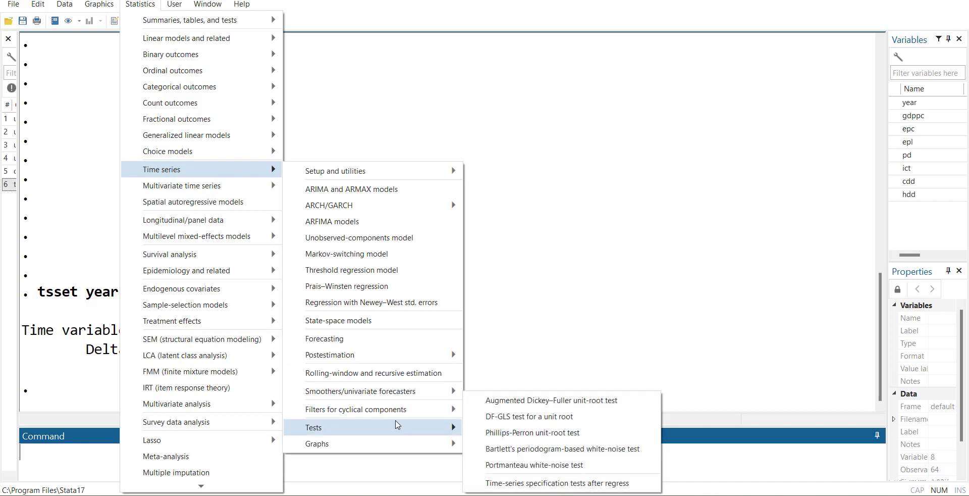
click(528, 404)
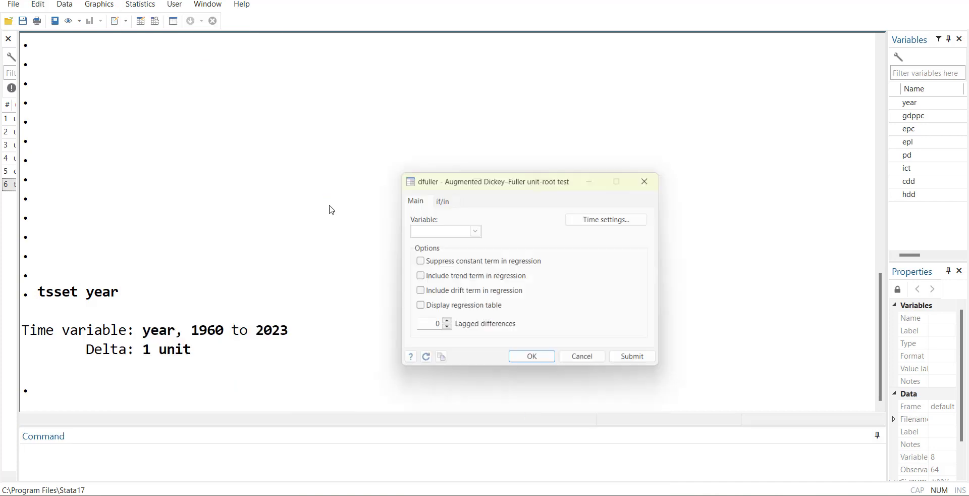
click(474, 230)
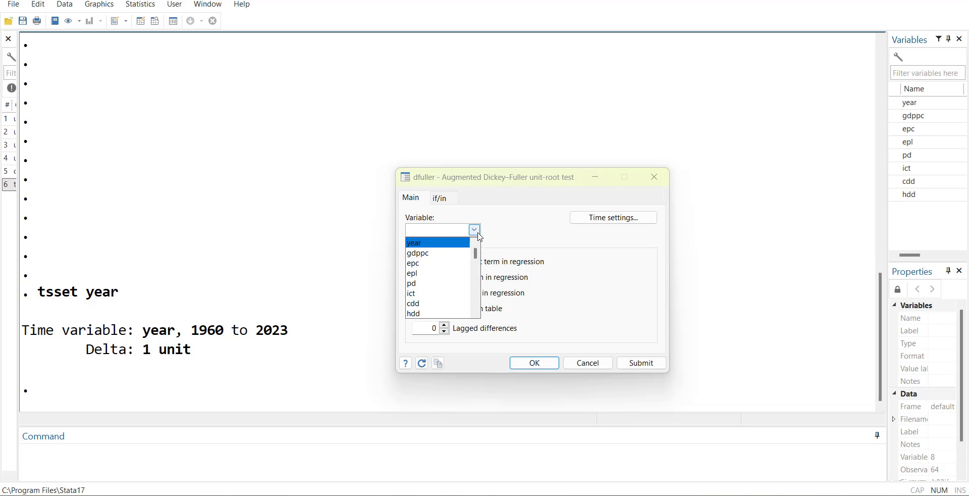
click(445, 254)
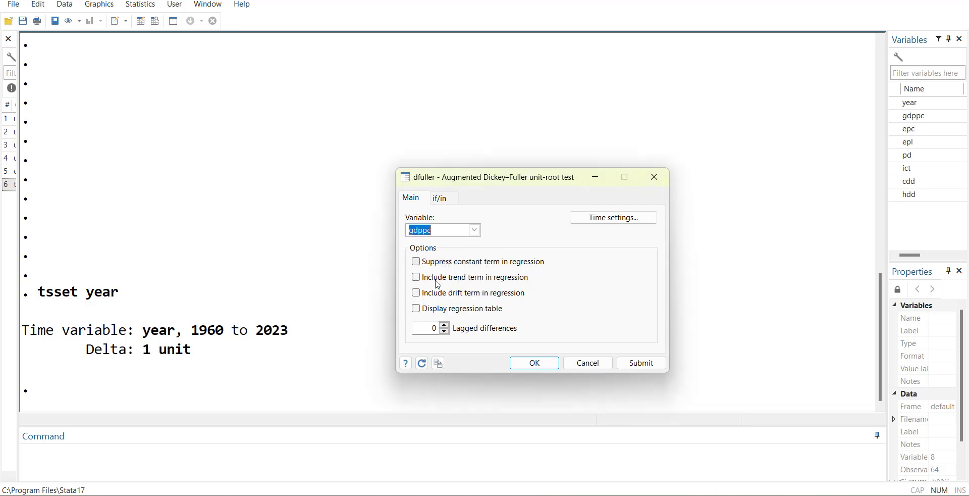
click(429, 314)
click(550, 368)
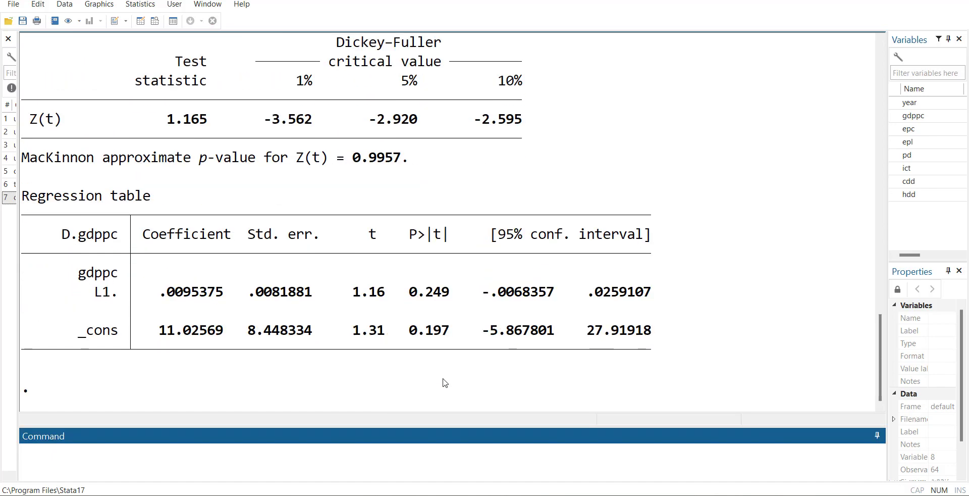
Step: Review the unit-root output and run varsoc gdppc to obtain the lag-order selection criteria
scroll(578, 329, up, 2)
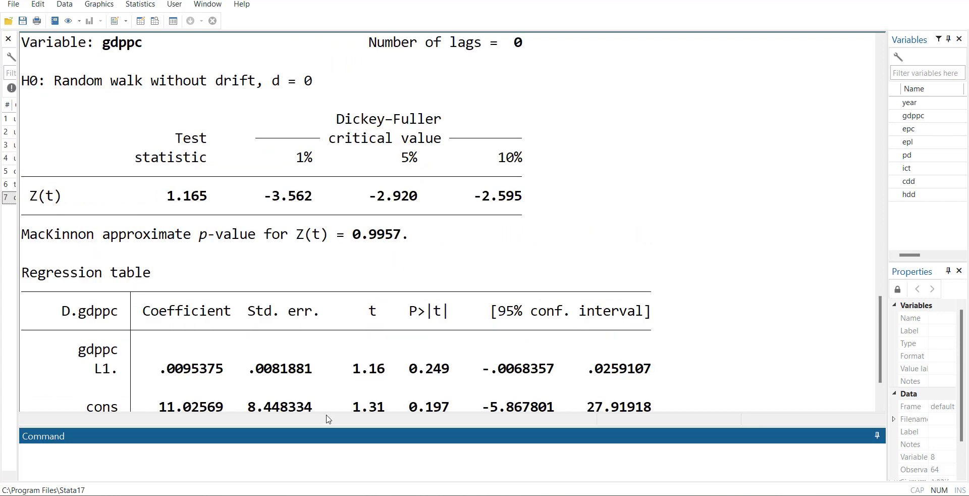
scroll(387, 338, down, 2)
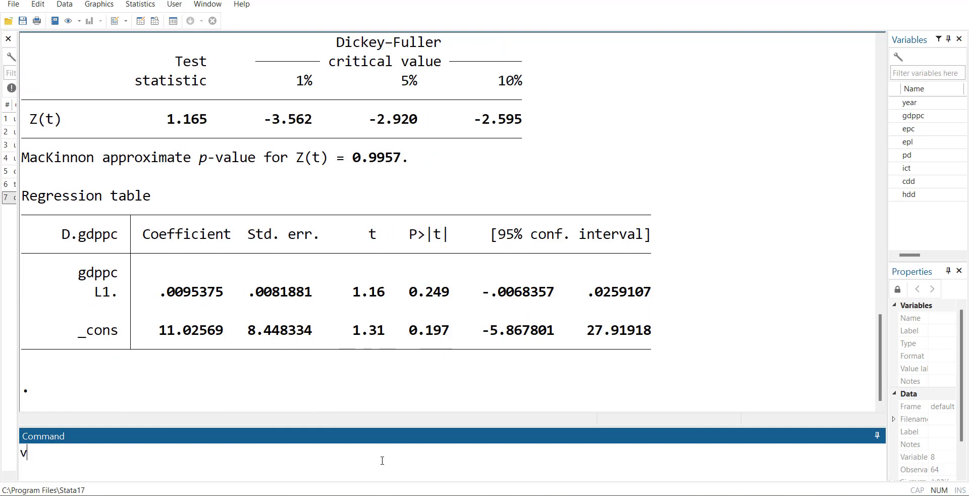
text(arsoc gdppc)
key(Return)
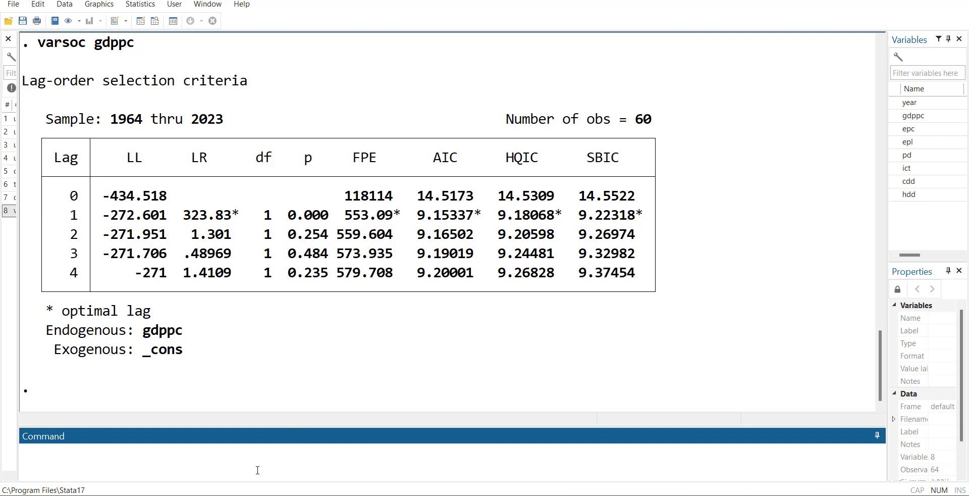
Step: Rerun the Dickey–Fuller test on gdppc with one lag, using dfuller gdppc, regress lags(1)
text(dfuller gdppc, regress lags(0))
key(shift+Left)
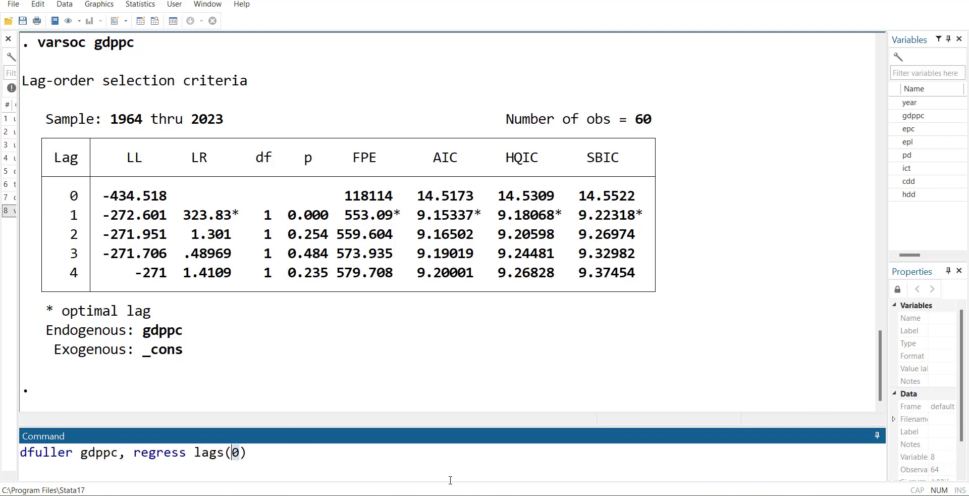
text(1)
key(Return)
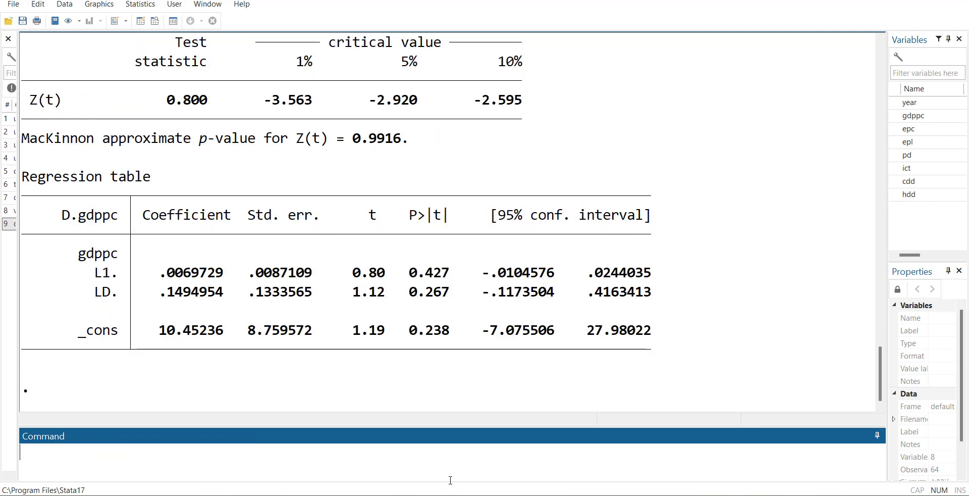
Step: Plot gdppc over time with the command tsline gdppc
scroll(618, 307, up, 1)
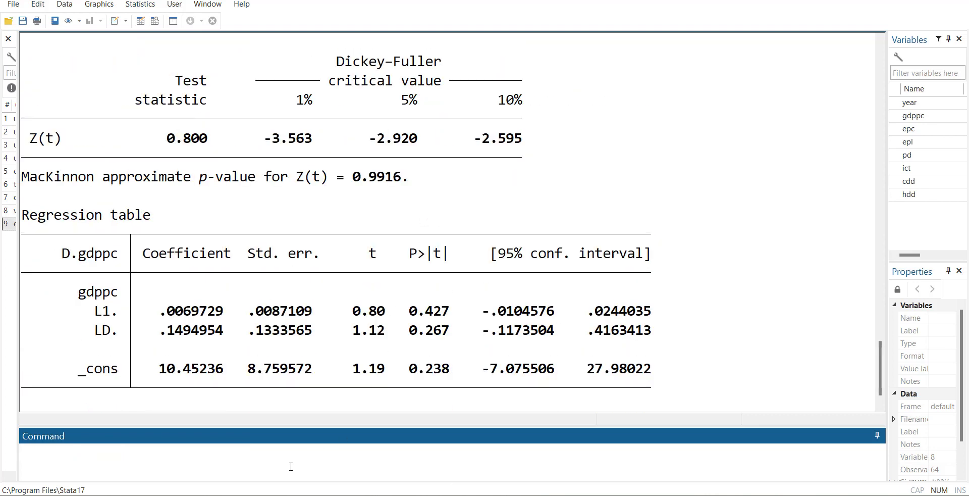
text(tsline gdppc)
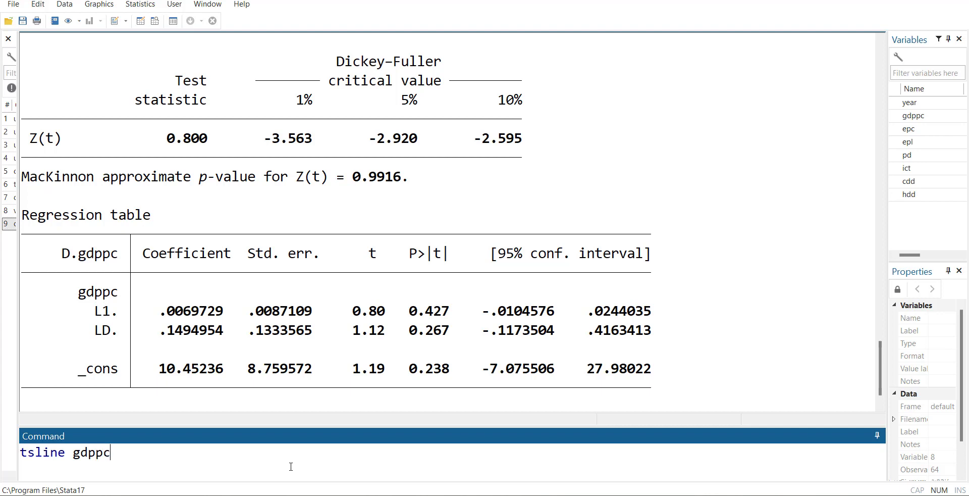
key(Return)
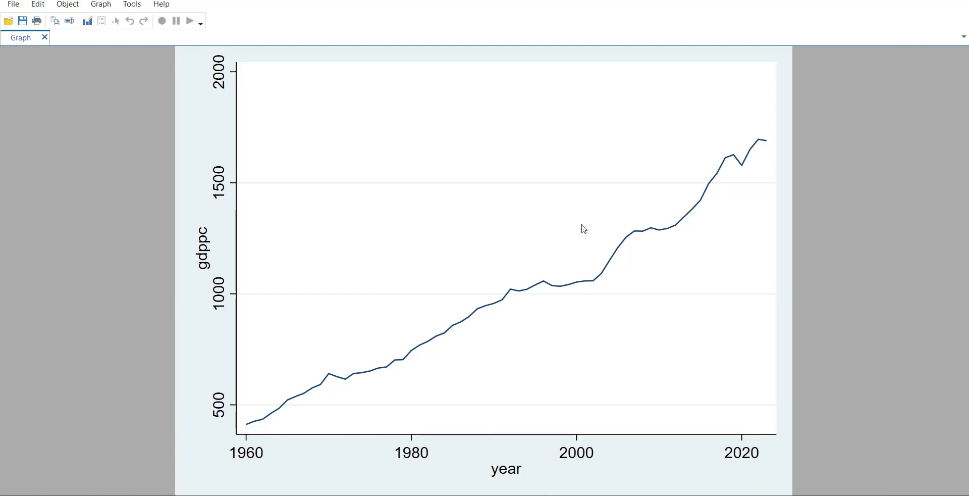
Step: Return to the command window, run dfuller gdppc, regress trend lags(1), and review its output against the test without trend
key(super)
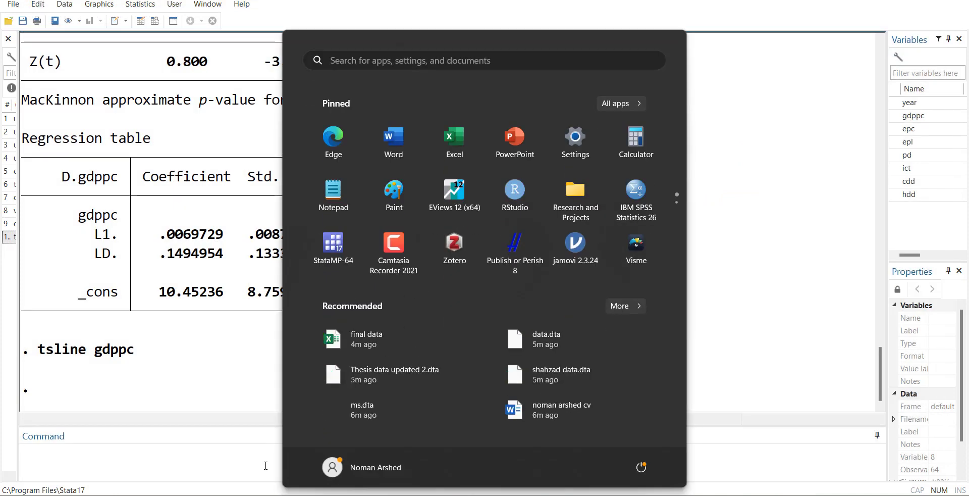
click(76, 447)
key(Page_Up)
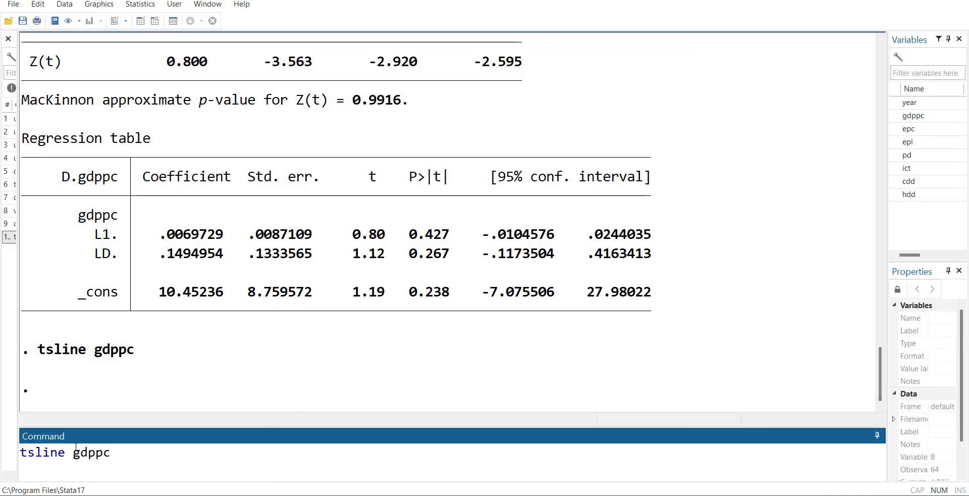
key(Page_Up)
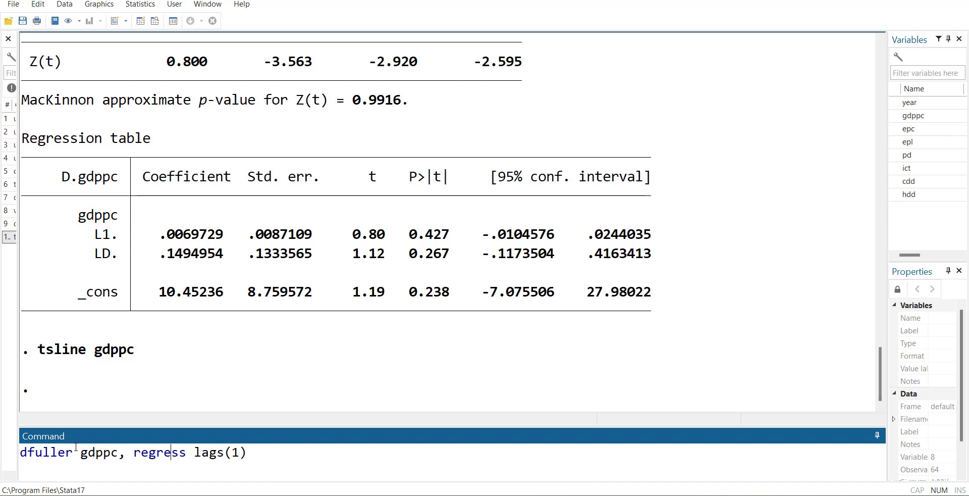
text(trend)
key(Return)
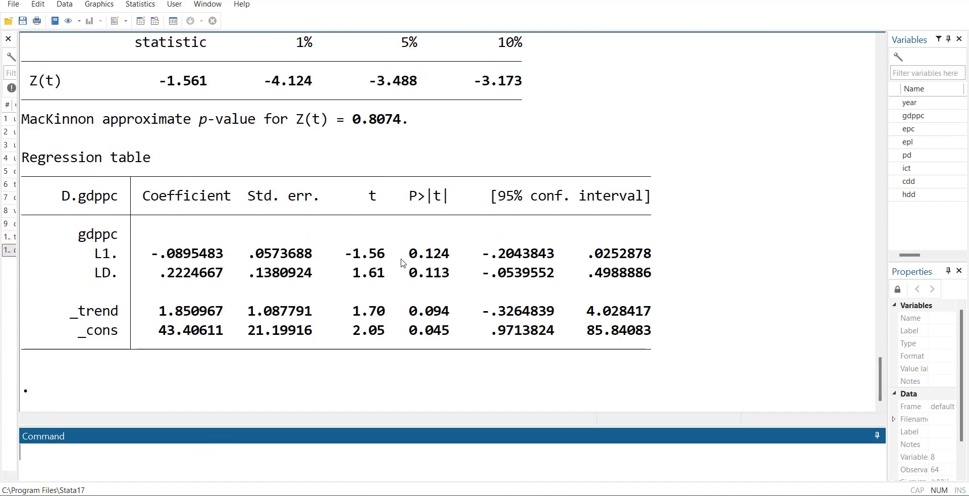
scroll(403, 263, up, 1)
scroll(403, 263, up, 2)
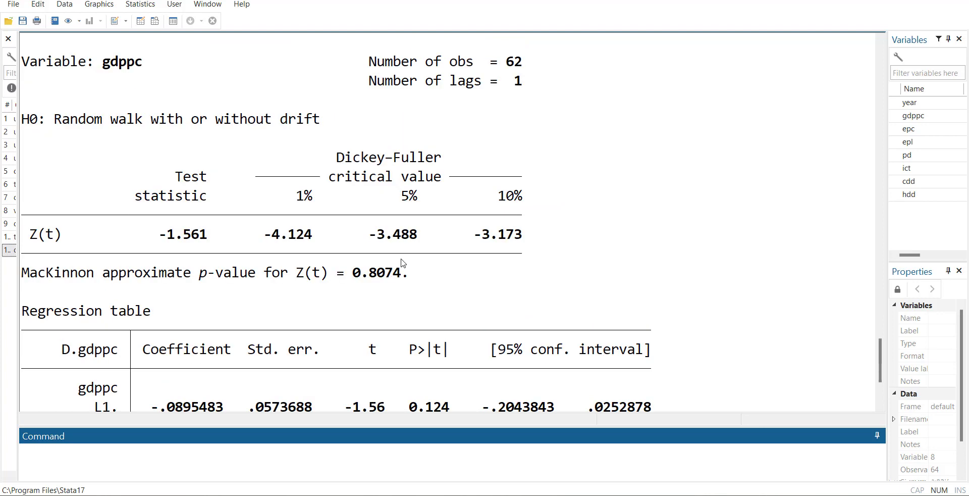
scroll(404, 263, up, 6)
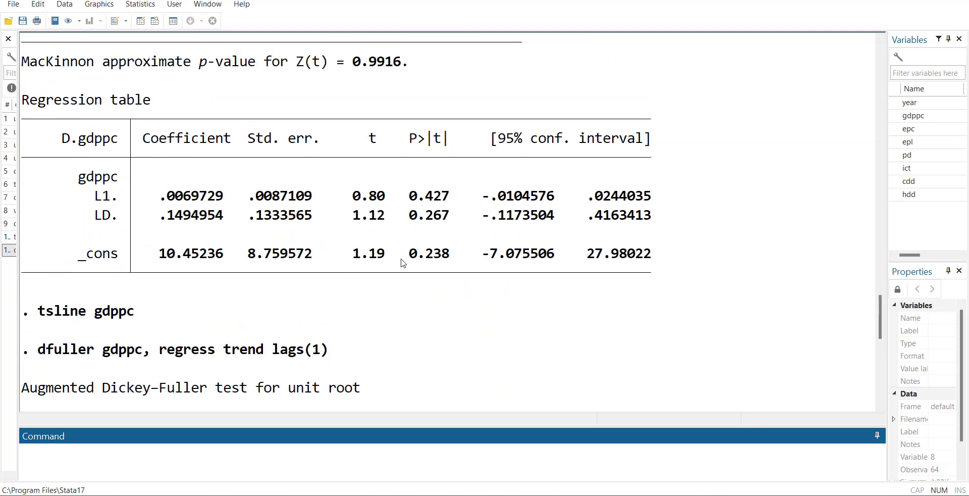
scroll(403, 263, down, 6)
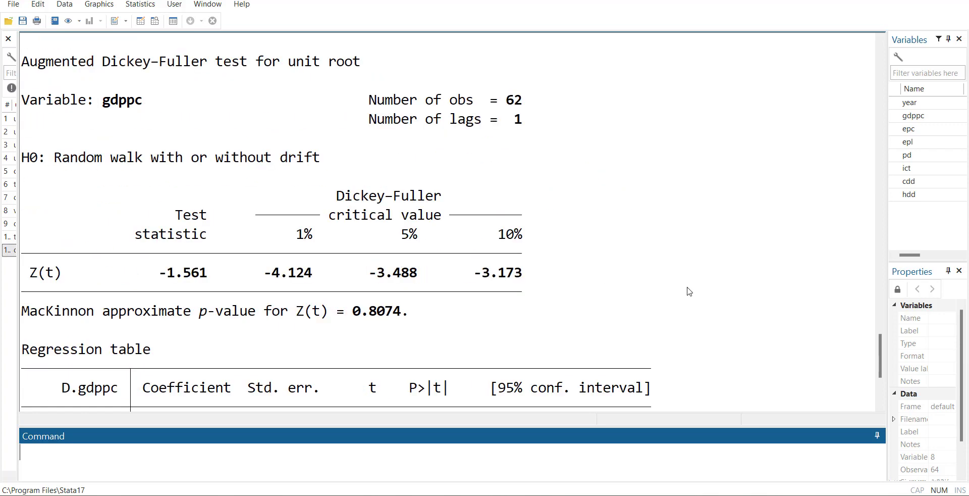
Step: Review the Dickey–Fuller output with trend and try to run the regression reg gdppc ecp pd cdd
scroll(689, 291, up, 13)
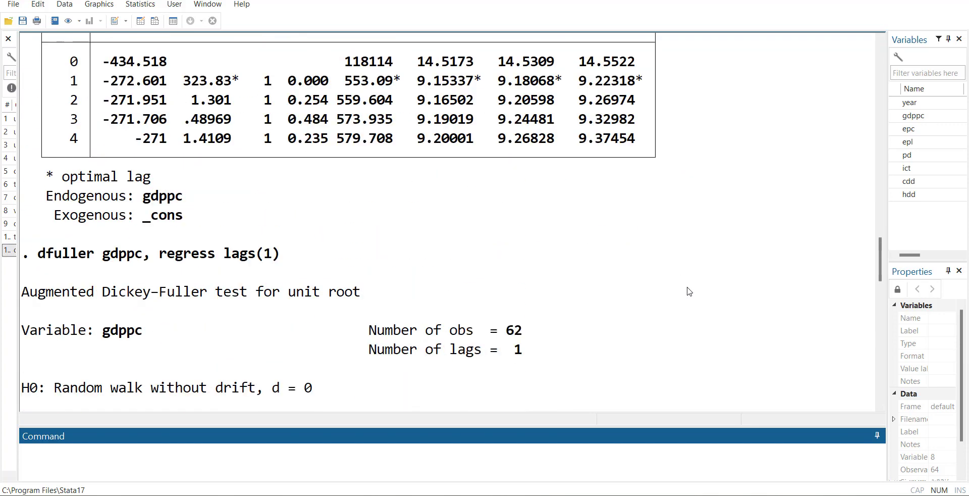
scroll(690, 291, down, 16)
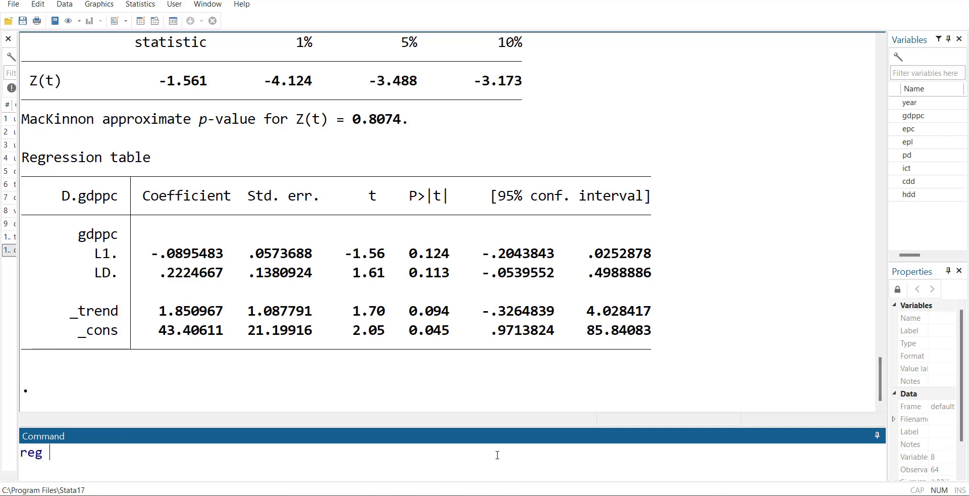
text(gdppc ecp )
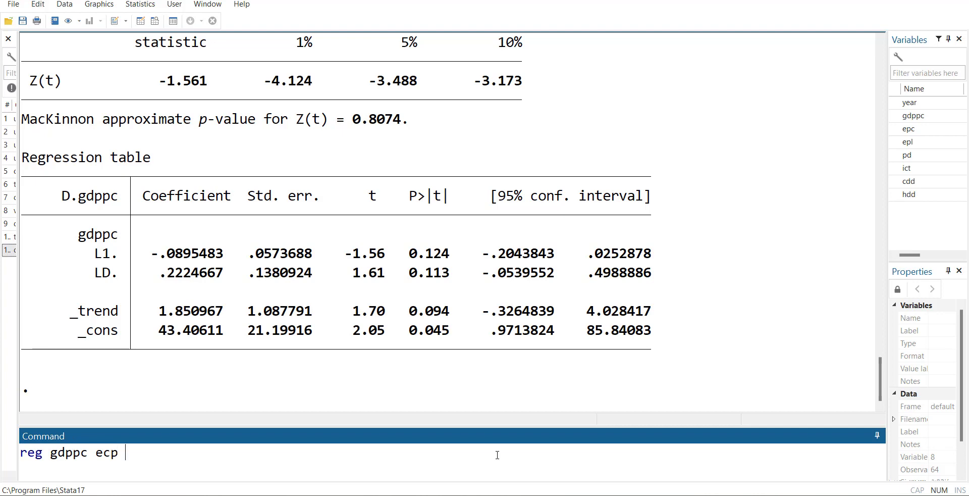
text(pd cdd)
key(Return)
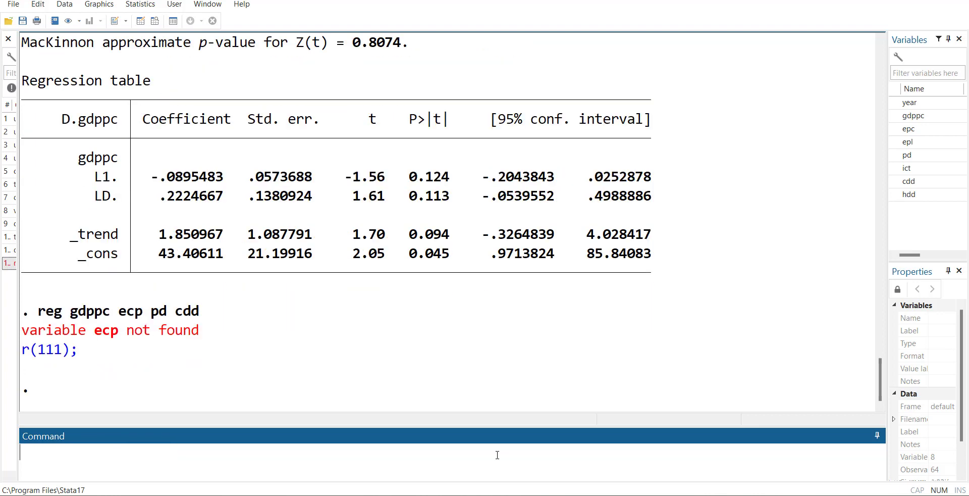
Step: Correct the first regressor's name to epc and run reg gdppc epc pd cdd
key(Page_Up)
key(Left)
key(Right)
key(BackSpace)
key(Right)
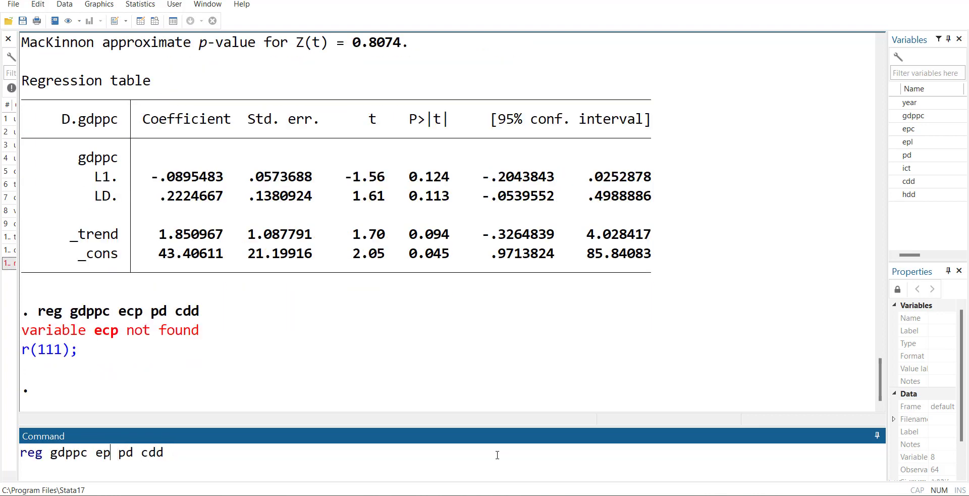
text(c)
key(Return)
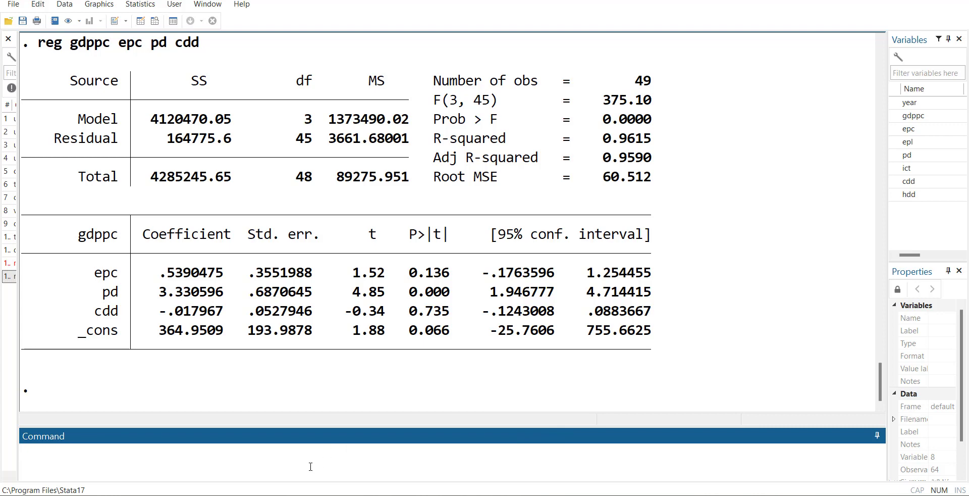
Step: Replace the regressor epc with hdd and run reg gdppc hdd pd cdd
key(Page_Up)
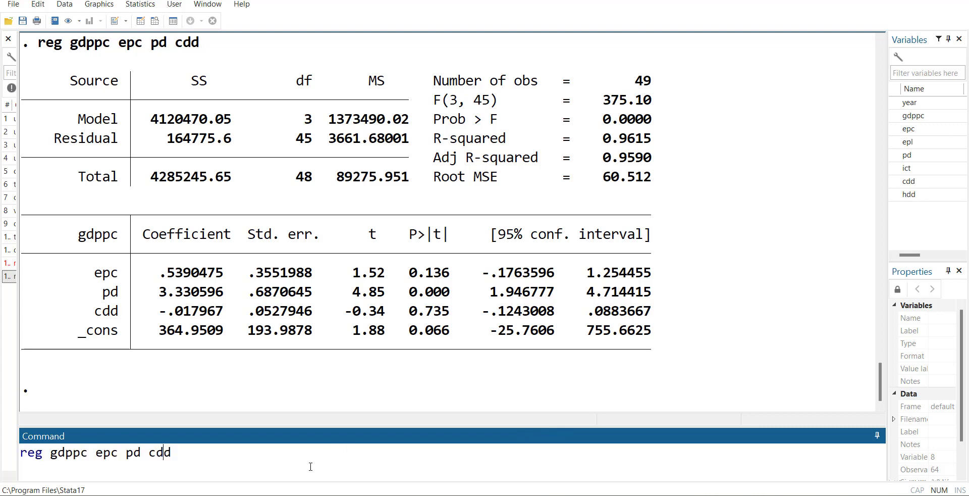
key(BackSpace)
key(BackSpace)
key(BackSpace)
key(BackSpace)
text(hdd)
key(Return)
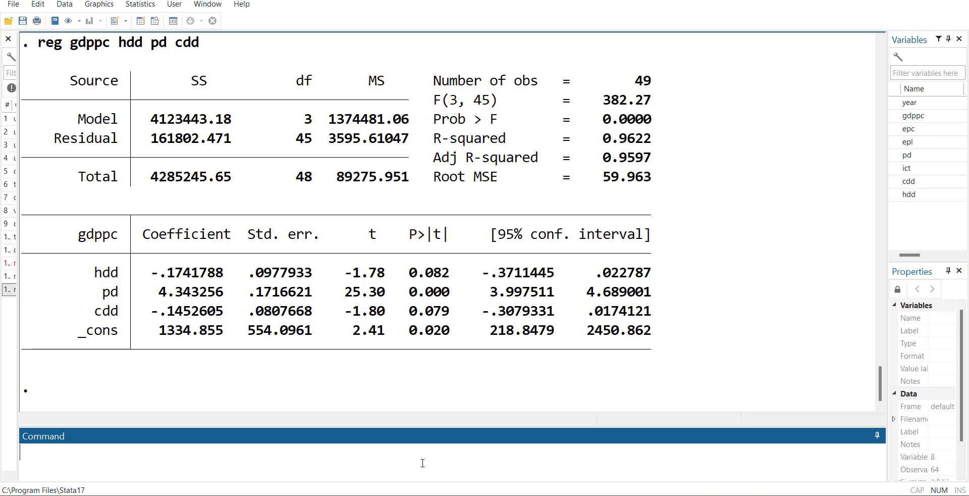
Step: Compute the Durbin–Watson statistic for the regression with estat dwatson and review it against the regression output
text(estat dwatson)
key(Return)
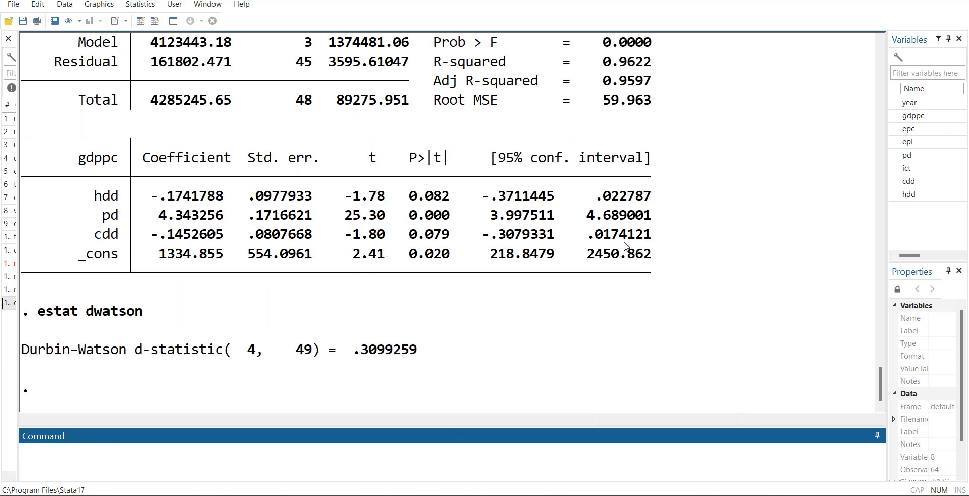
scroll(630, 255, up, 1)
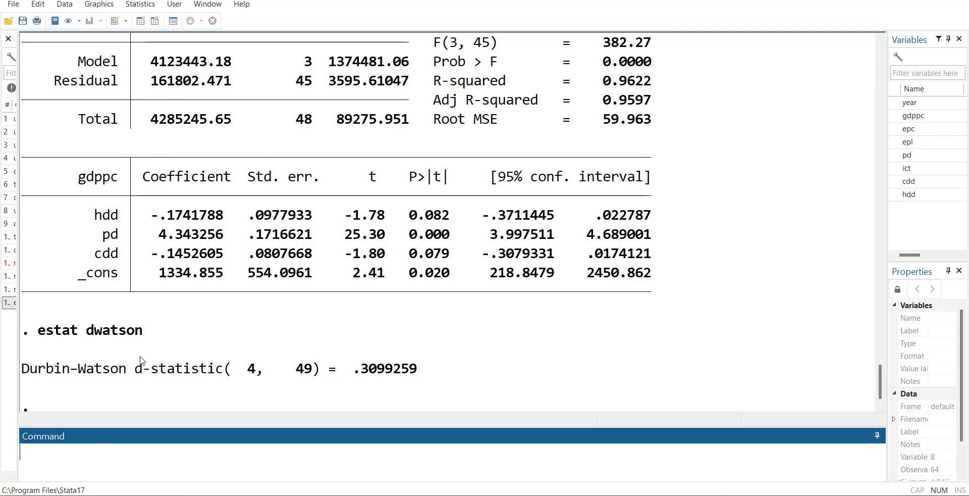
Step: Rerun reg gdppc hdd pd cdd and save its residuals as res with the command predict res, resid
key(Page_Up)
key(Page_Up)
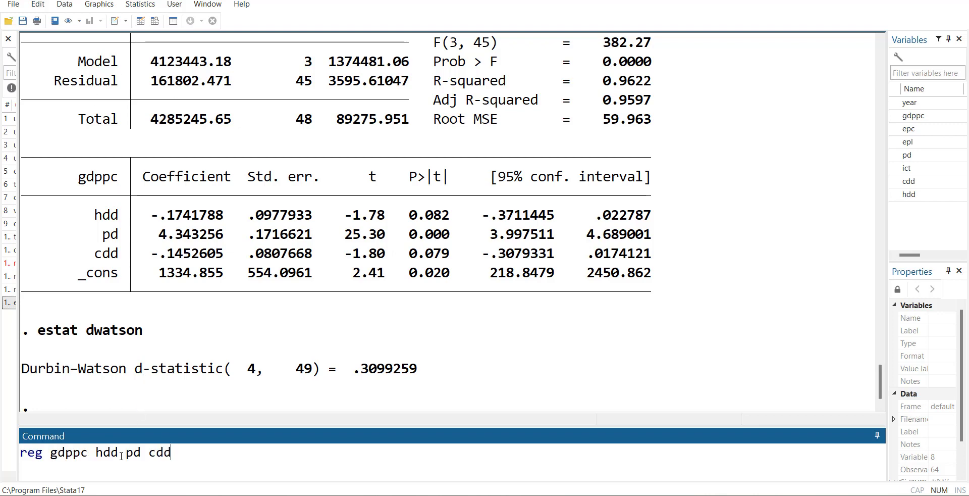
key(Return)
text(predic)
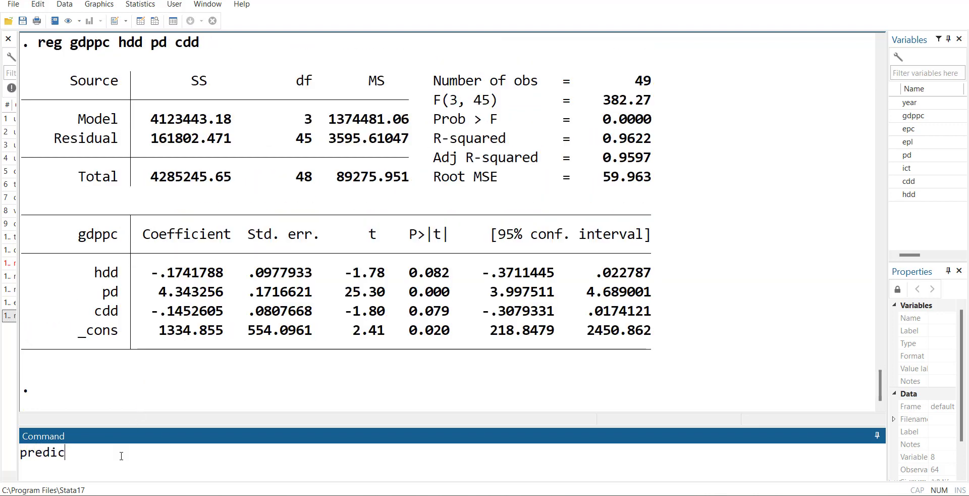
text(t resdiual, resid)
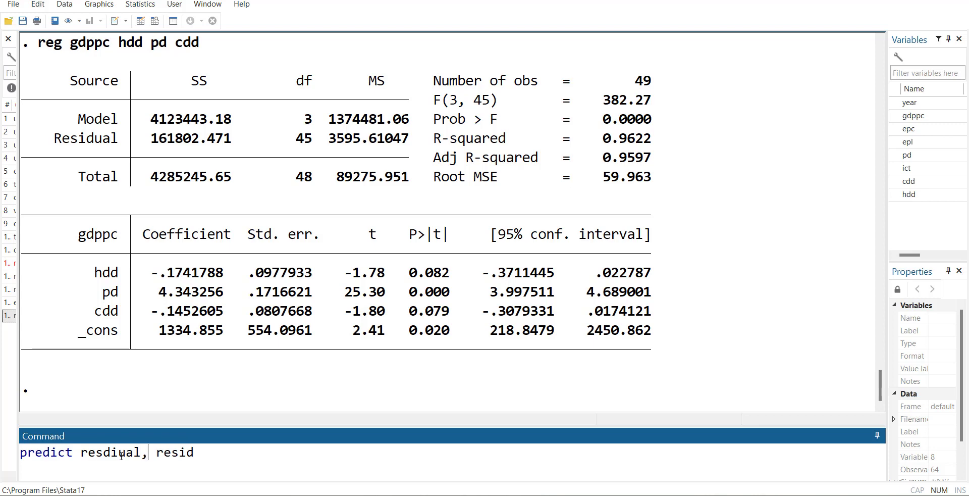
key(BackSpace)
key(BackSpace)
key(BackSpace)
key(BackSpace)
key(BackSpace)
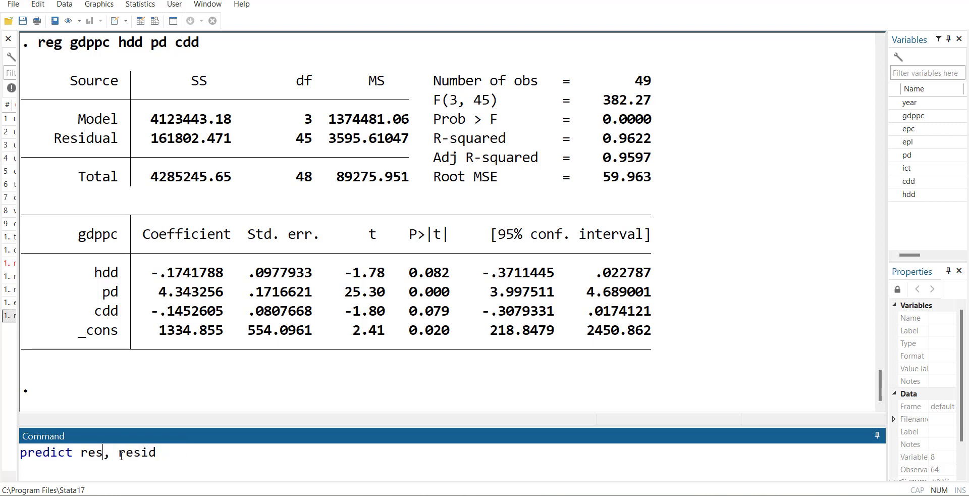
key(Return)
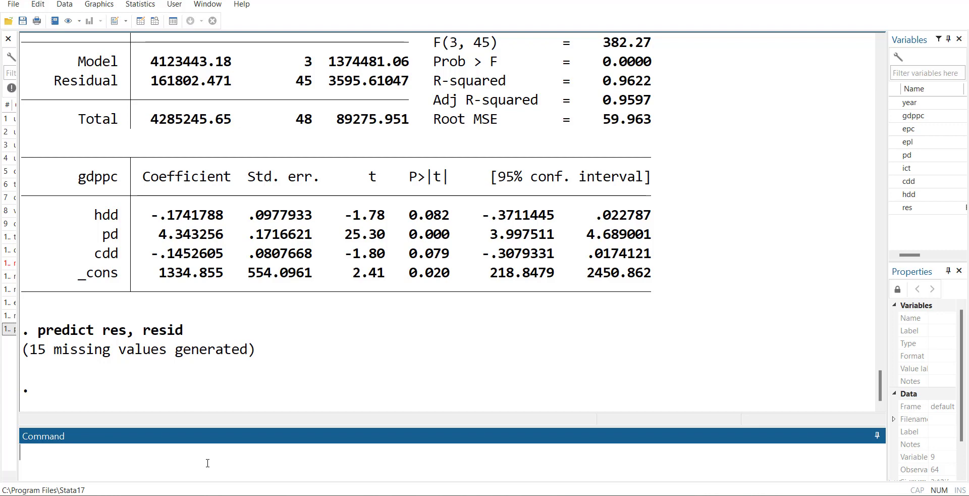
Step: Obtain the lag-order selection criteria for the residuals with varsoc res
text(varsoc res)
key(Return)
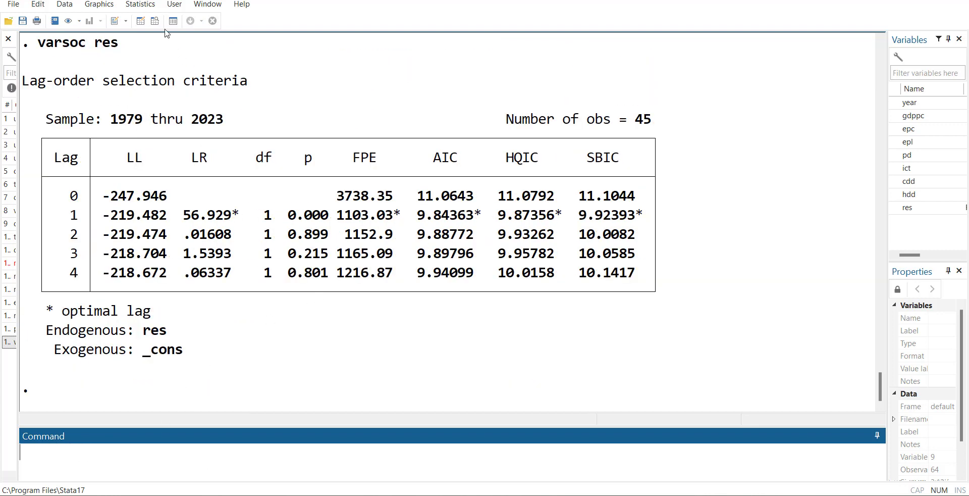
Step: Run the Augmented Dickey–Fuller unit-root test on res with 1 lagged difference and the regression table, and review the output
click(146, 8)
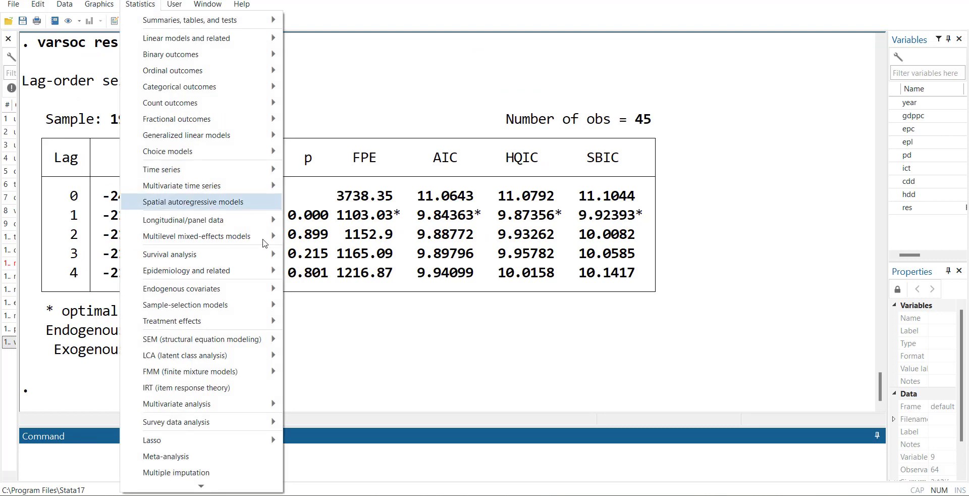
mouse_move(245, 167)
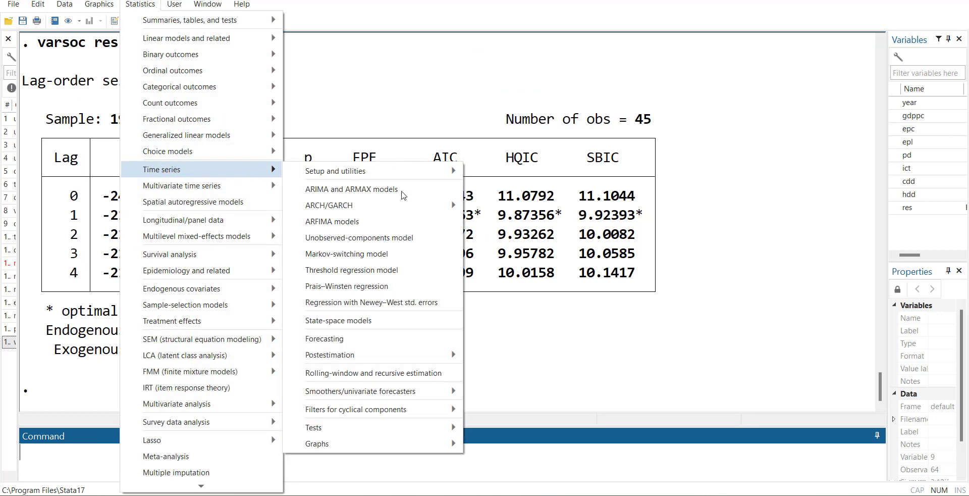
mouse_move(421, 425)
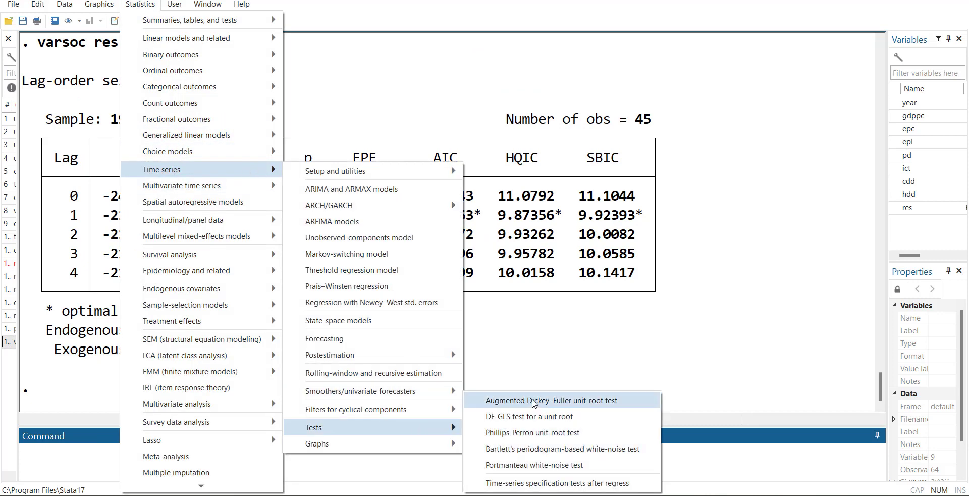
click(533, 404)
click(474, 230)
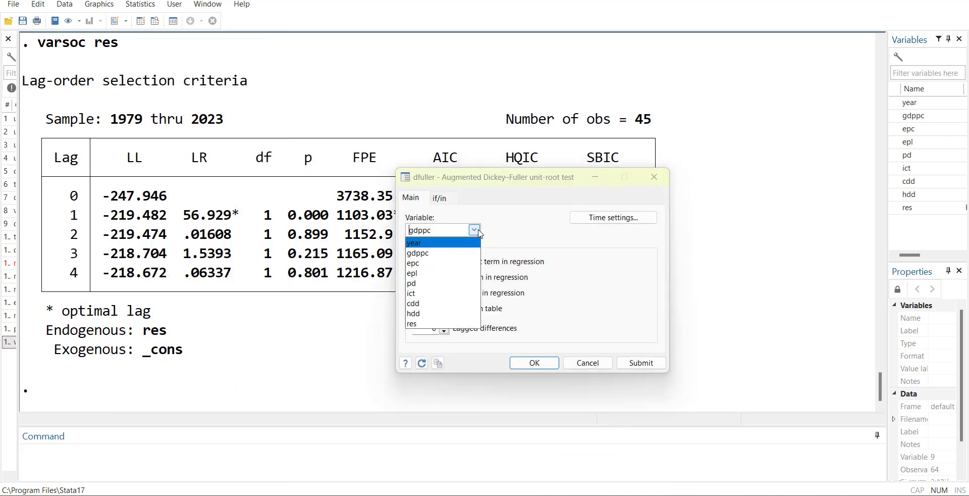
click(442, 323)
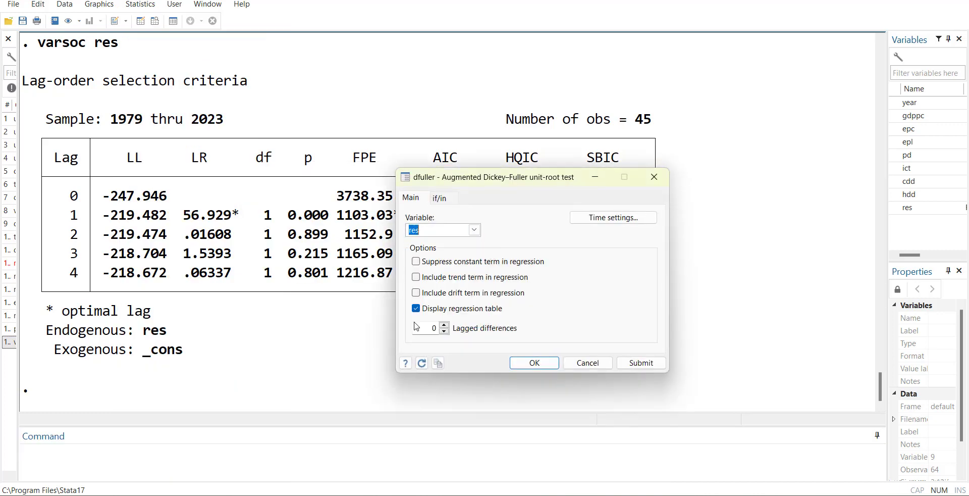
click(444, 325)
click(534, 363)
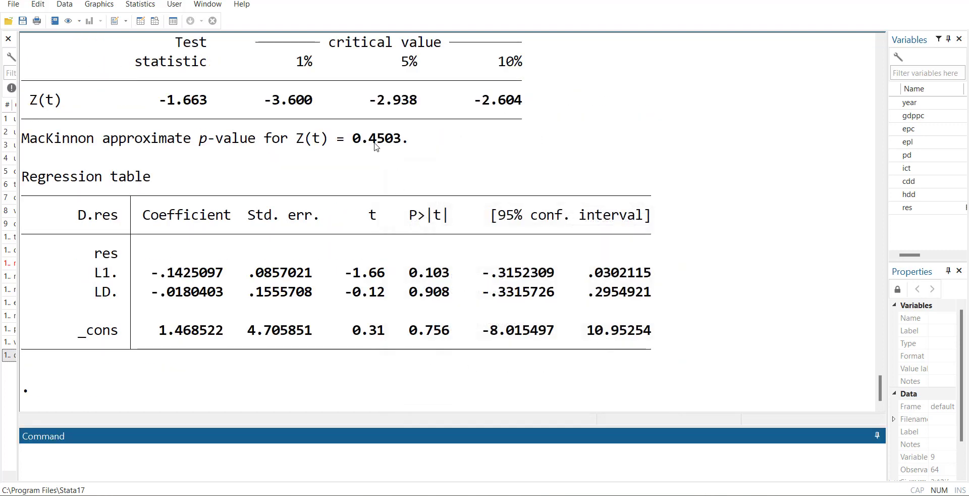
scroll(398, 154, up, 1)
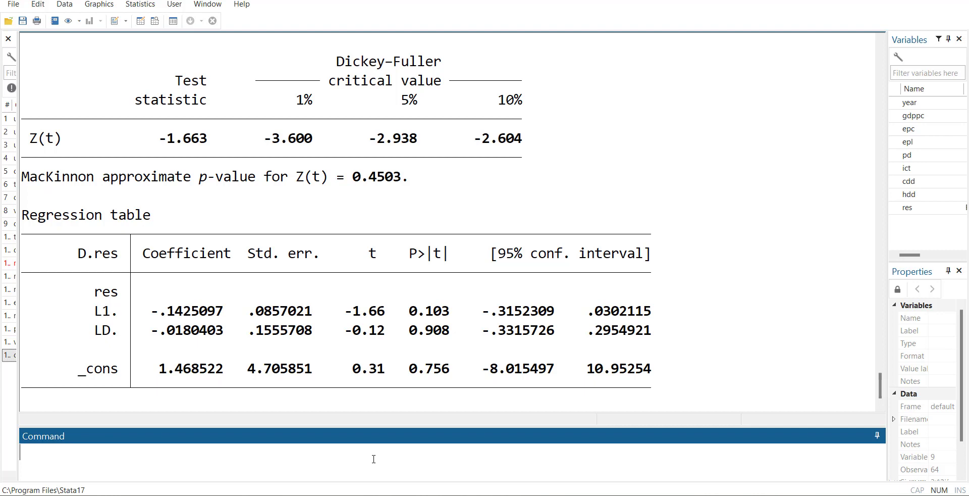
Step: Plot the residuals over time with tsline res and return to the main window
text(tsline res)
key(Return)
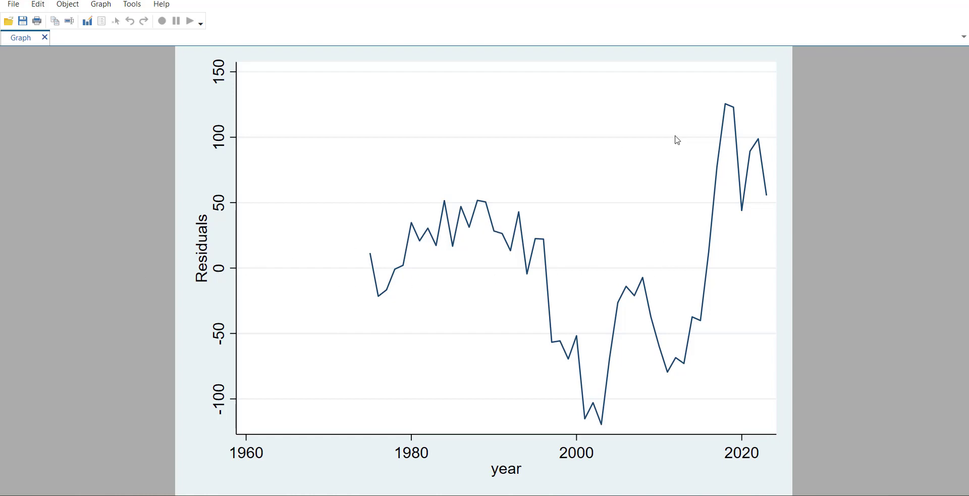
click(957, 1)
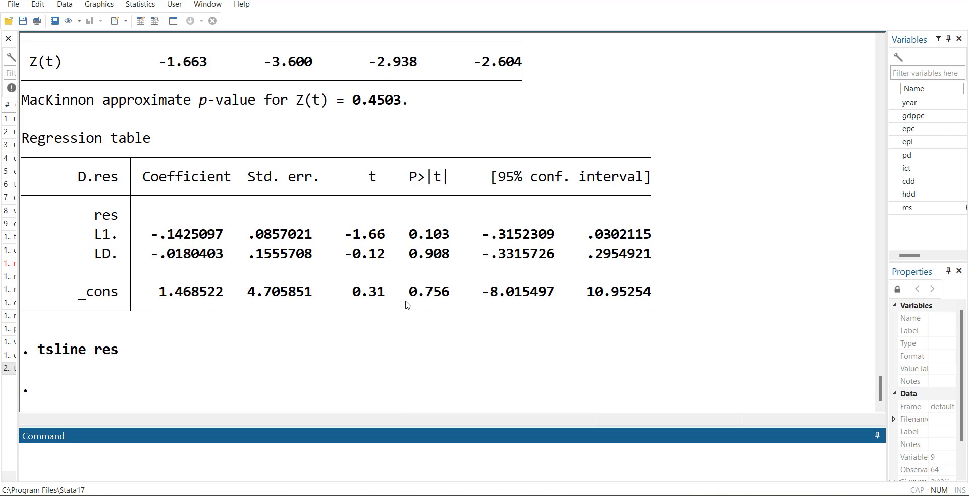
Step: Rerun the residual unit-root test without a constant, using dfuller res, regress lags(1) nocons, and review its output
key(Page_Up)
key(Page_Up)
text(noco)
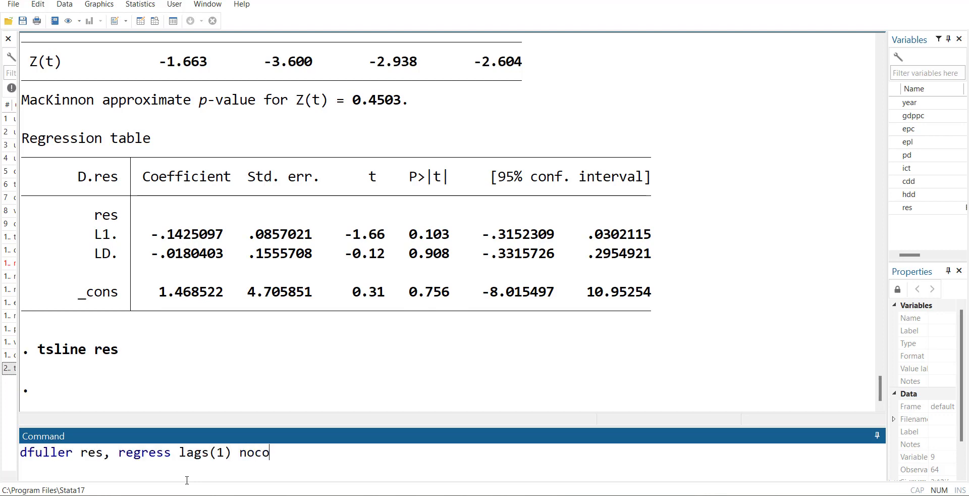
text(sns)
key(Return)
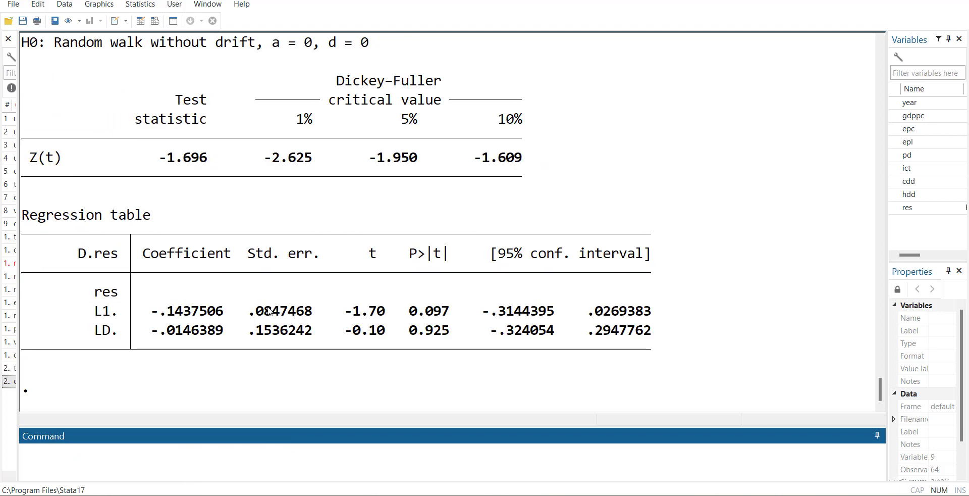
scroll(270, 308, up, 1)
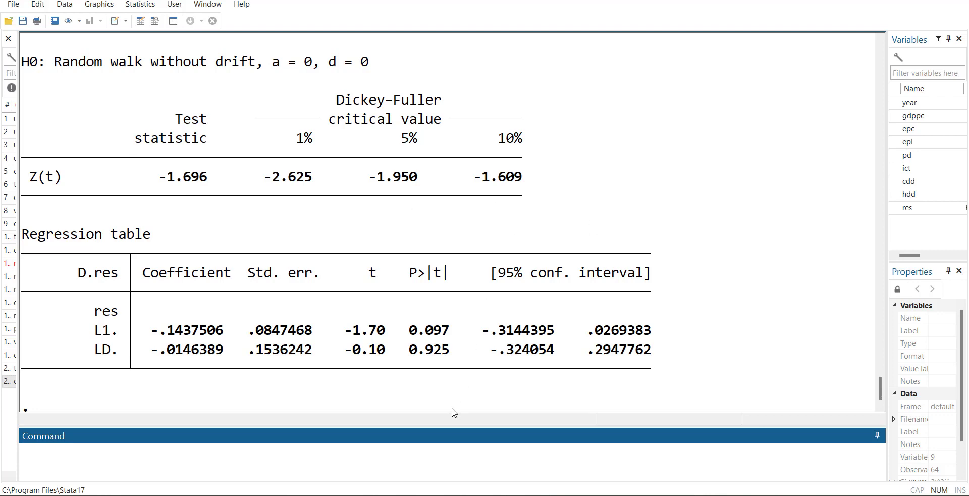
scroll(743, 319, up, 4)
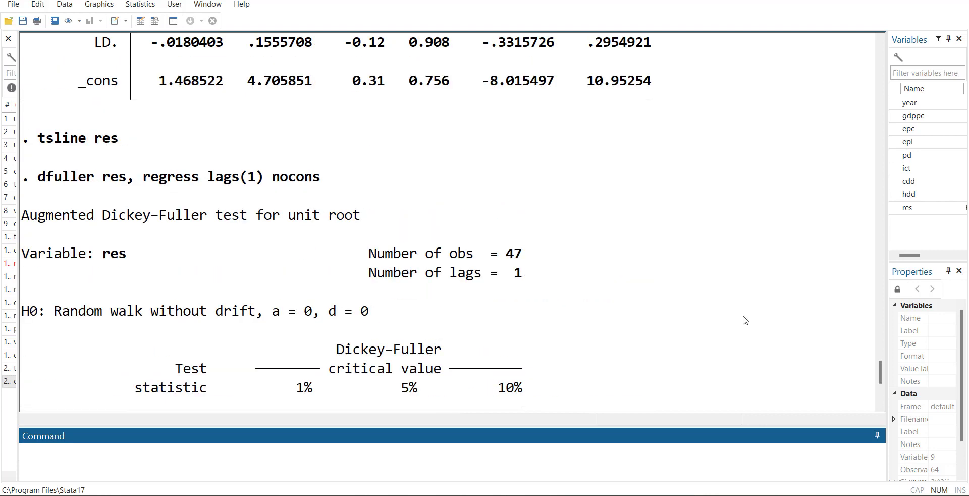
scroll(746, 319, down, 5)
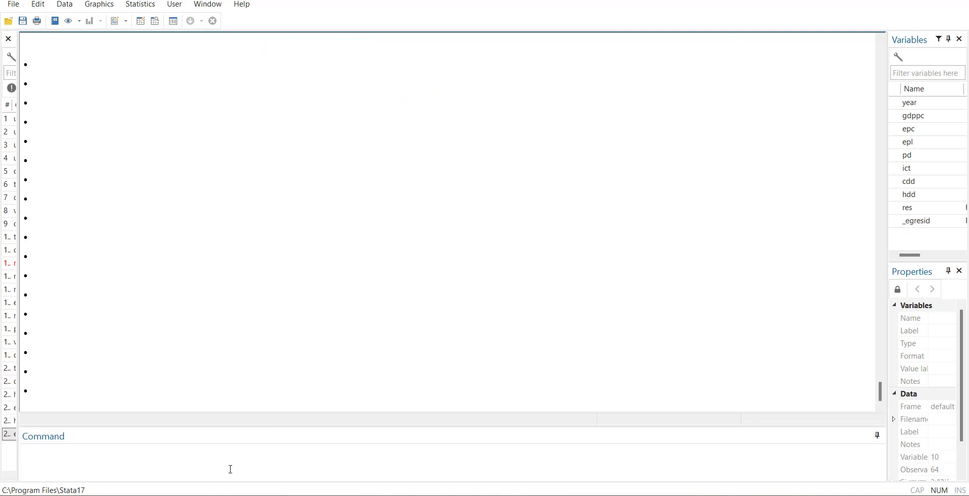
Step: Enter egranger gdppc hdd pd cdd, swap its command name for varsoc, and run the lag-order selection on these variables
click(234, 466)
text(egranger gdppc hdd pd cdd)
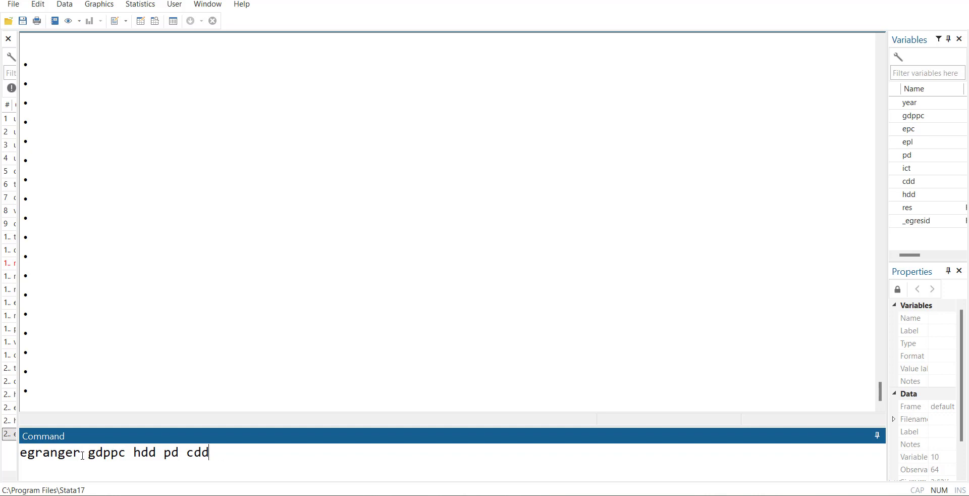
drag(82, 455, 1, 455)
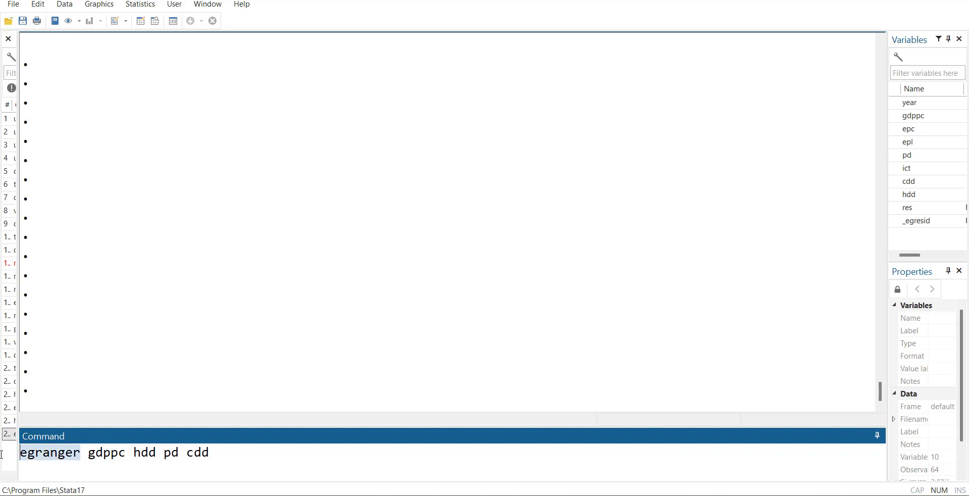
text(varsoc)
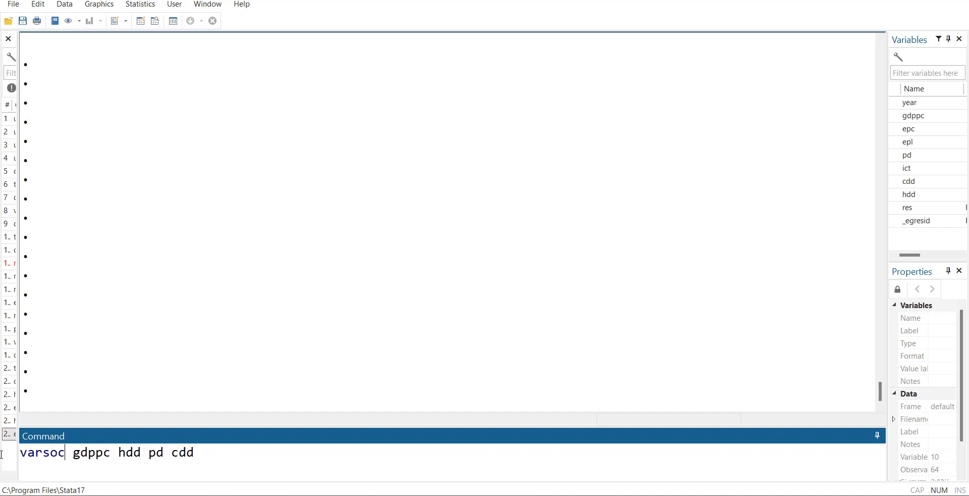
key(Return)
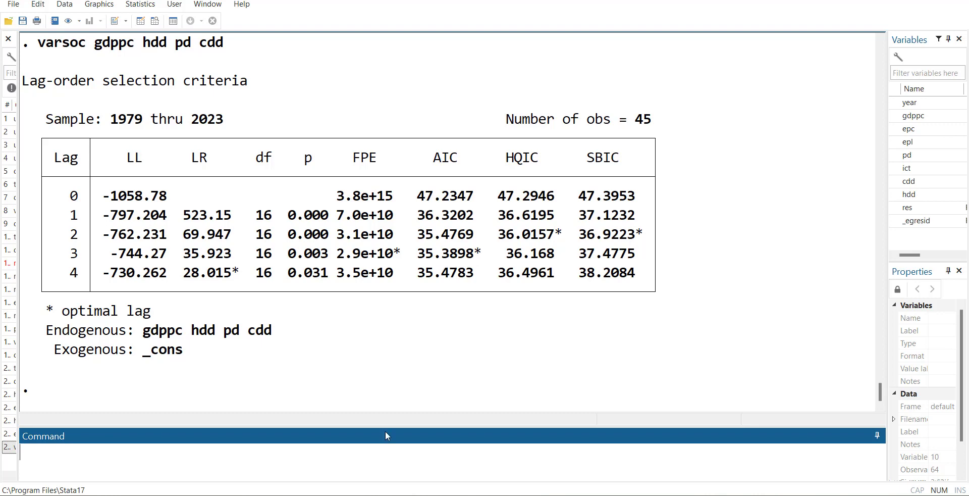
Step: Run the two-step Engle-Granger error-correction estimation with egranger gdppc hdd pd cdd, lags(2) ecm
text(egranger gdppc hdd pd cdd)
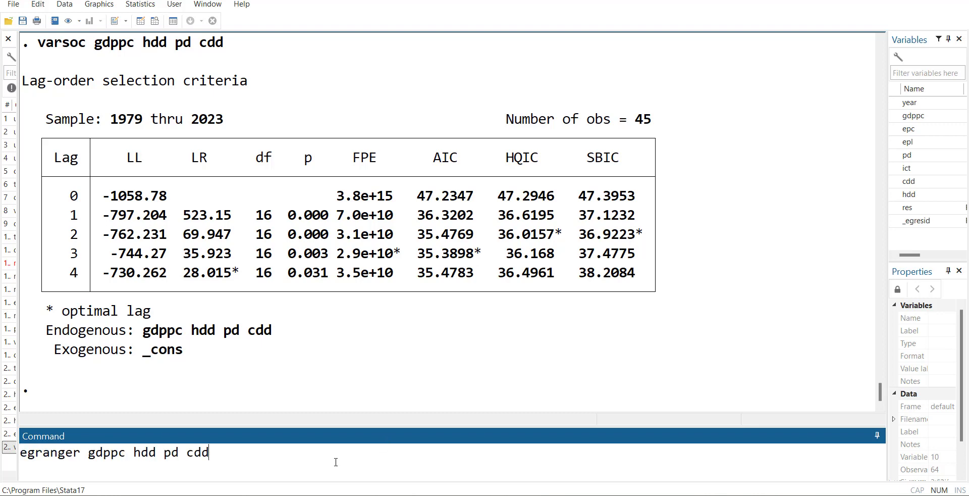
text(, ga)
text(lags2)
key(BackSpace)
text((2) reg)
key(BackSpace)
key(BackSpace)
key(BackSpace)
text(ecm)
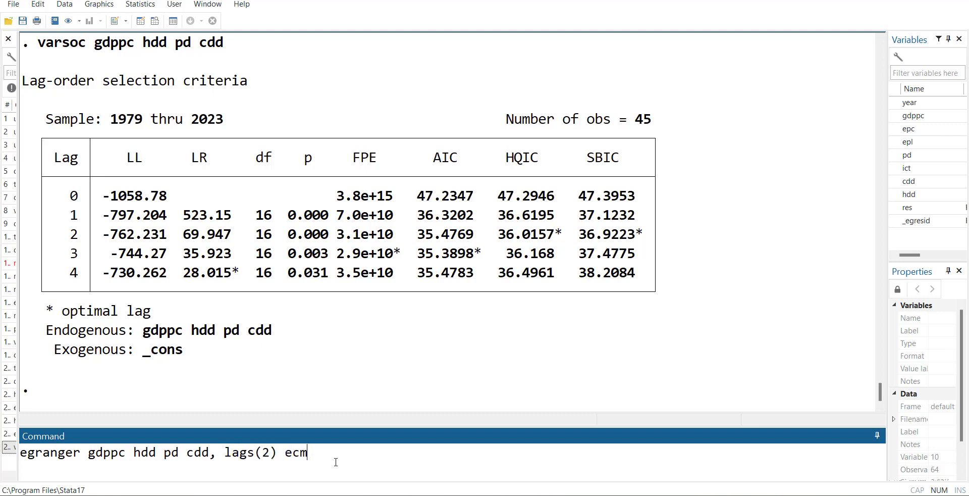
key(Return)
Step: Examine the Engle-Granger ECM output against the lag-order table, checking the differenced and lagged coefficients and the lagged _egresid term with its p-value
scroll(372, 339, up, 6)
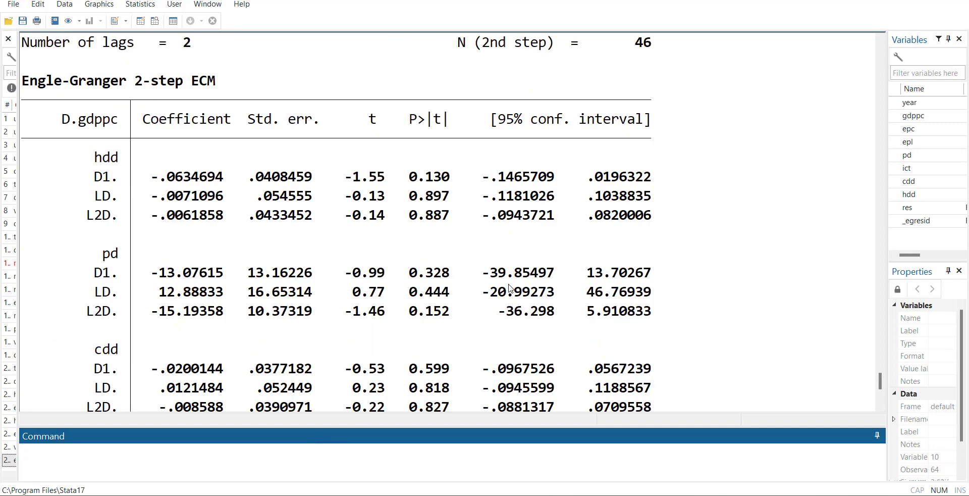
scroll(517, 340, down, 1)
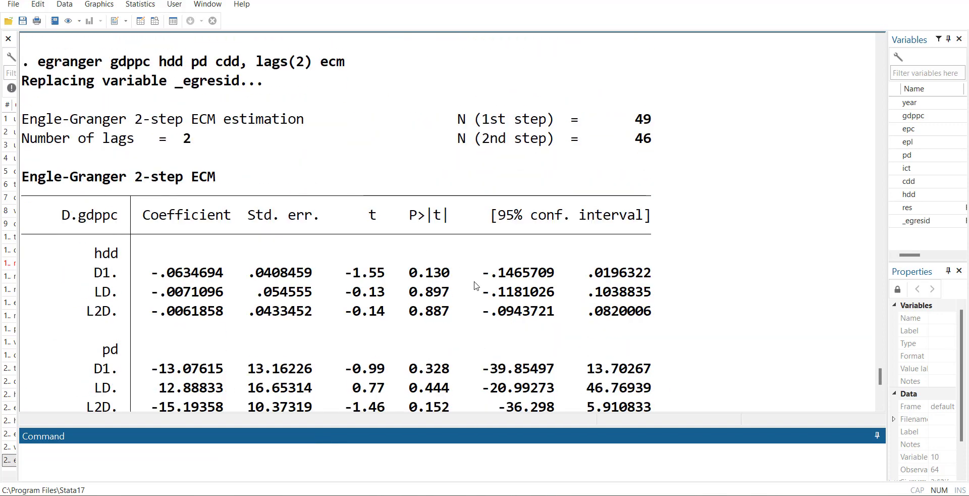
scroll(475, 283, down, 1)
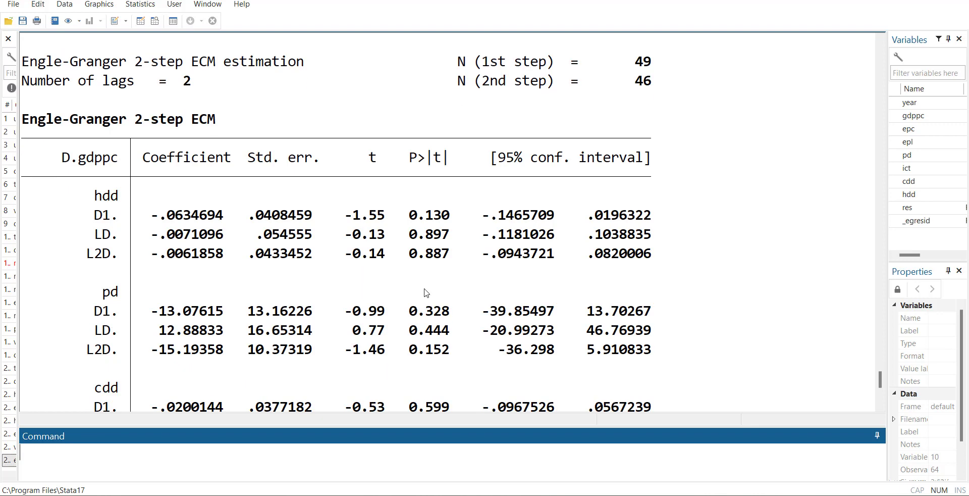
scroll(252, 247, down, 1)
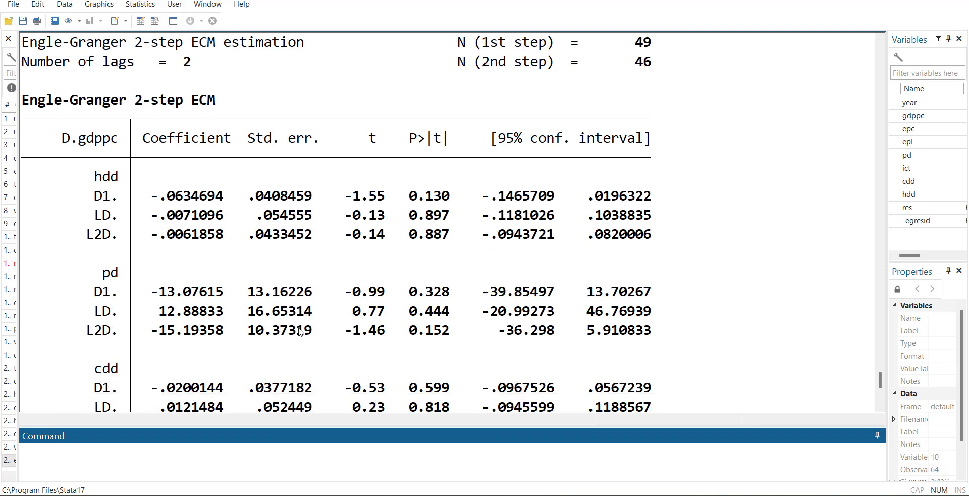
scroll(171, 134, down, 2)
scroll(172, 139, up, 1)
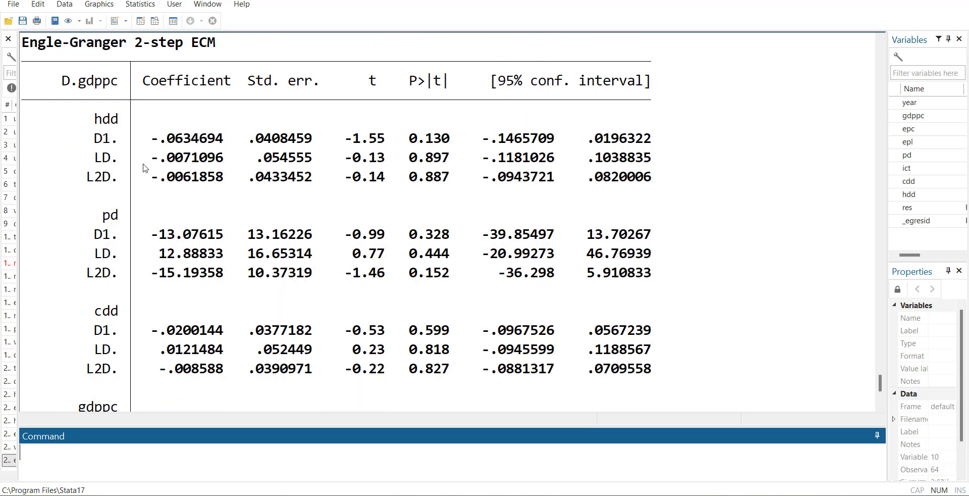
scroll(212, 132, up, 4)
scroll(224, 149, up, 4)
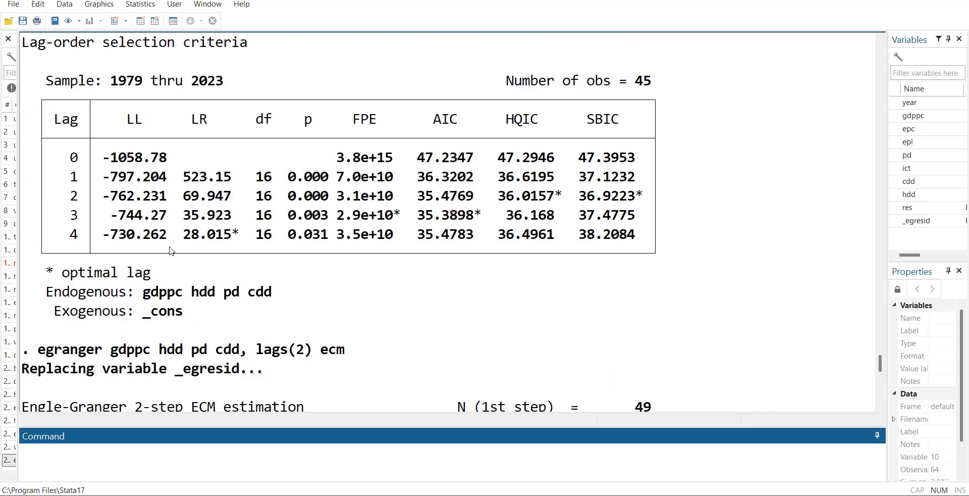
scroll(186, 341, down, 4)
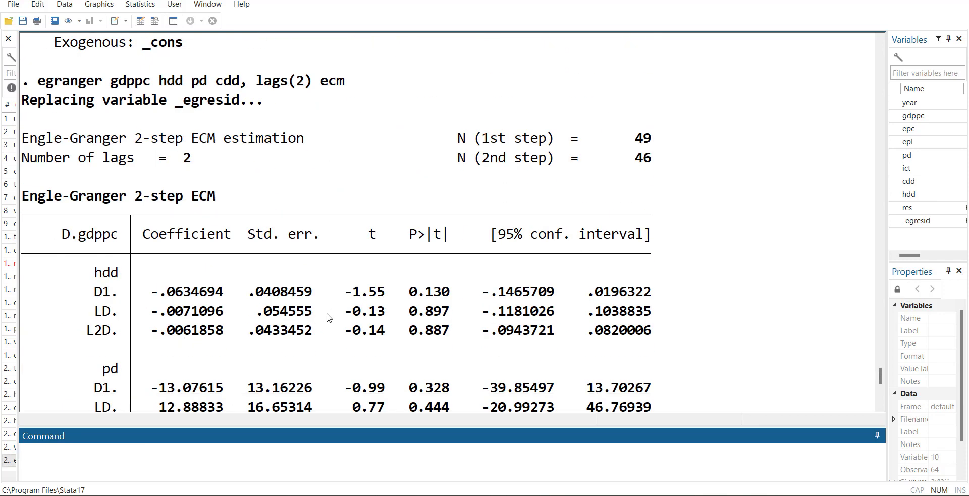
scroll(328, 317, down, 4)
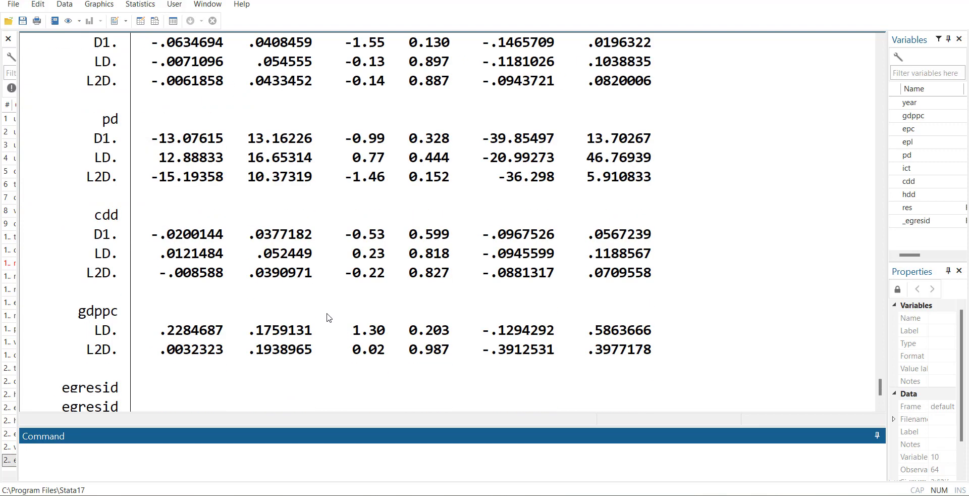
scroll(328, 318, down, 2)
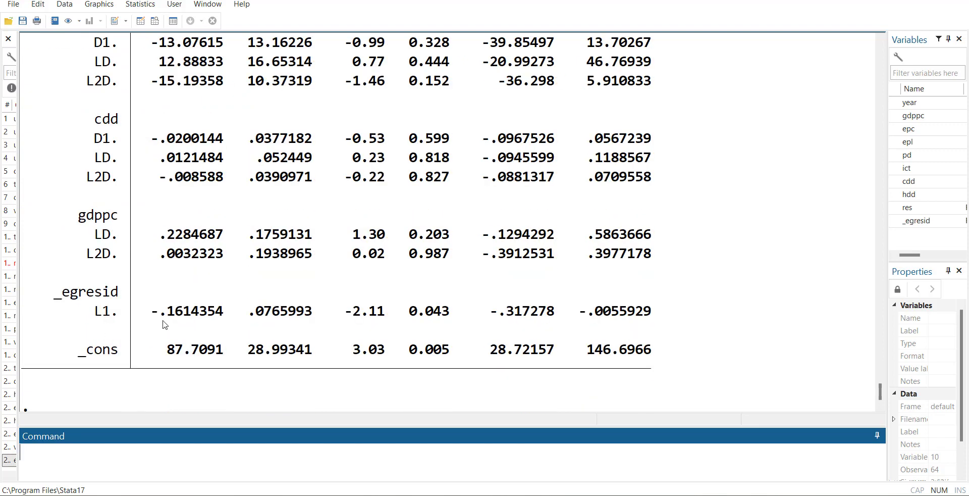
scroll(152, 184, up, 3)
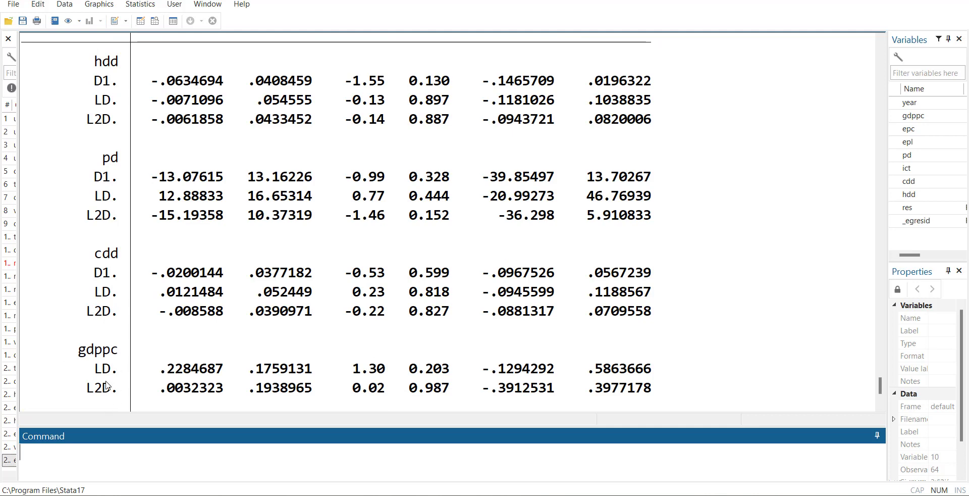
scroll(106, 386, up, 3)
scroll(313, 144, up, 2)
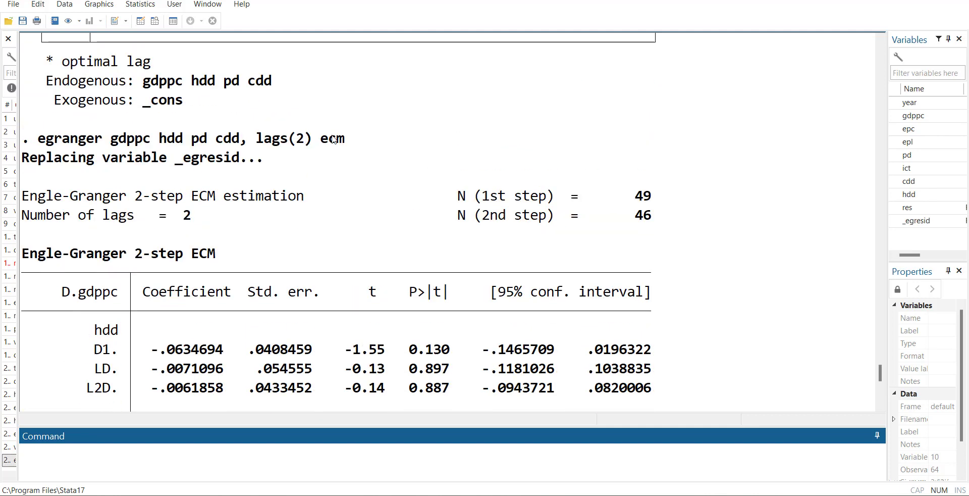
scroll(294, 231, down, 7)
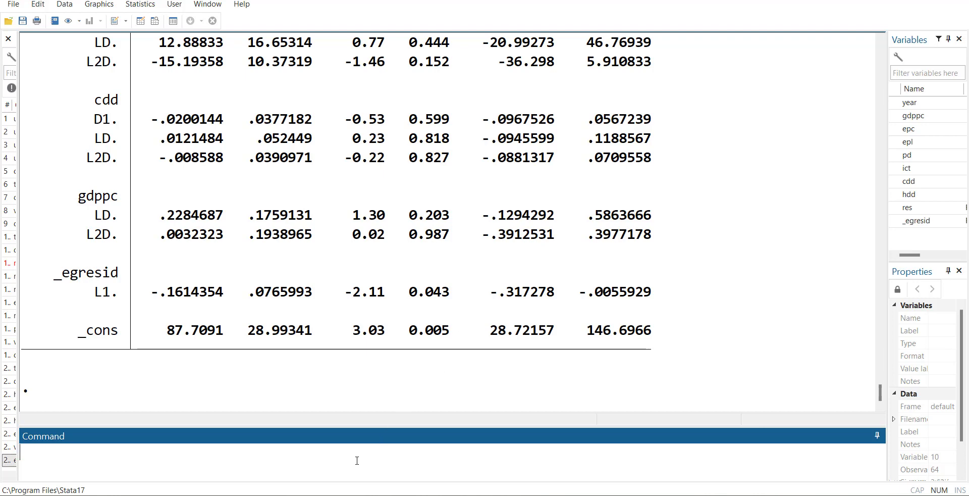
scroll(423, 326, up, 7)
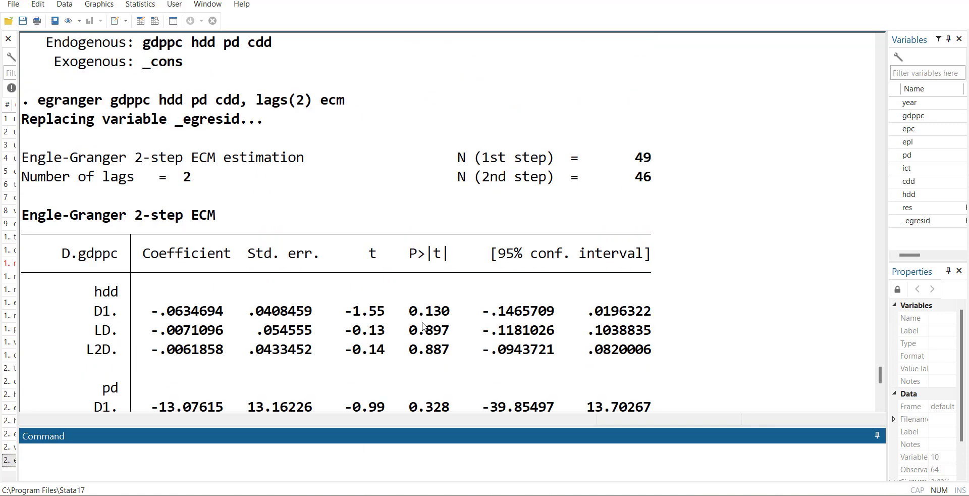
scroll(371, 292, down, 7)
Step: Recall the egranger command, remove its ecm option, and run the cointegration test as egranger gdppc hdd pd cdd, lags(2)
key(Page_Up)
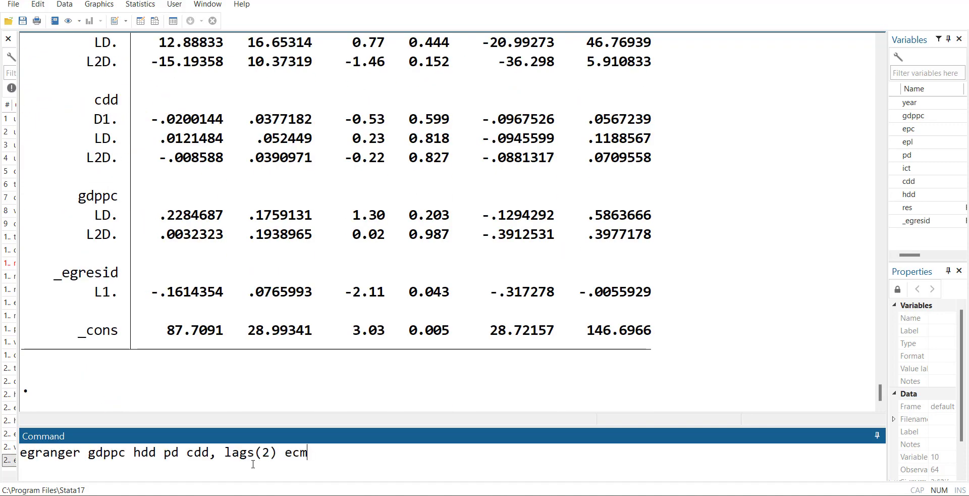
key(BackSpace)
key(BackSpace)
key(BackSpace)
key(BackSpace)
key(Return)
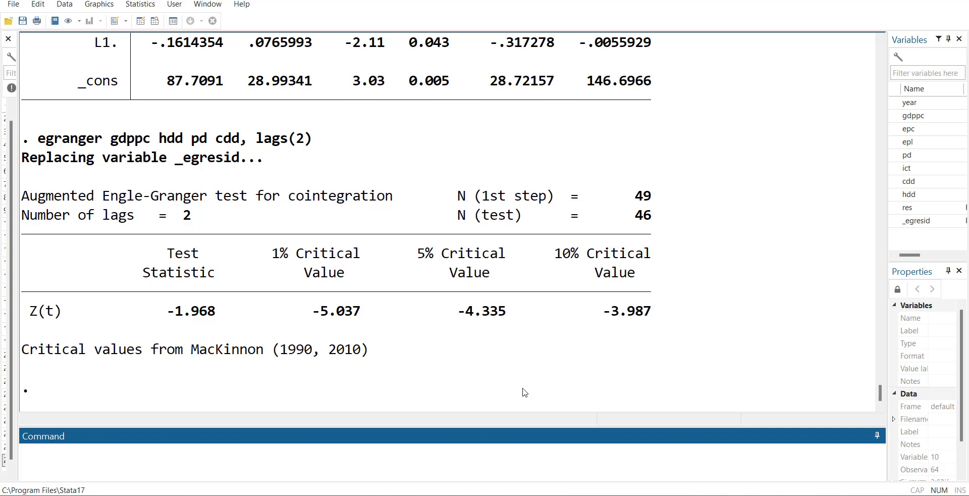
Step: Compare the Augmented Engle-Granger test statistic and critical values with the coefficients in the preceding ECM table
scroll(494, 316, up, 2)
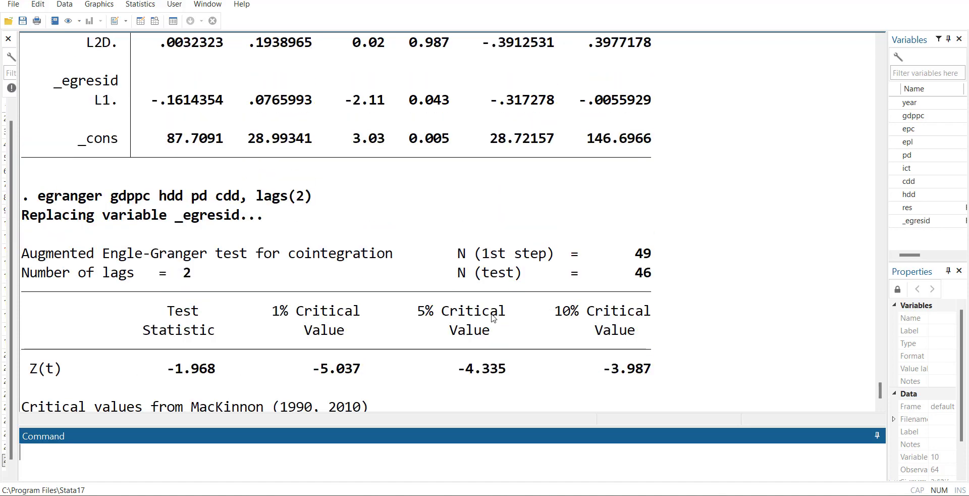
scroll(620, 257, up, 6)
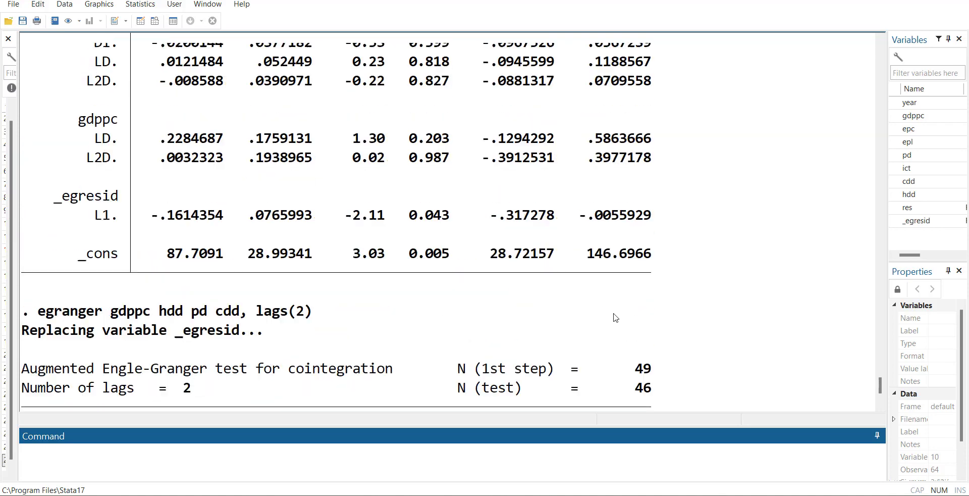
scroll(615, 317, down, 5)
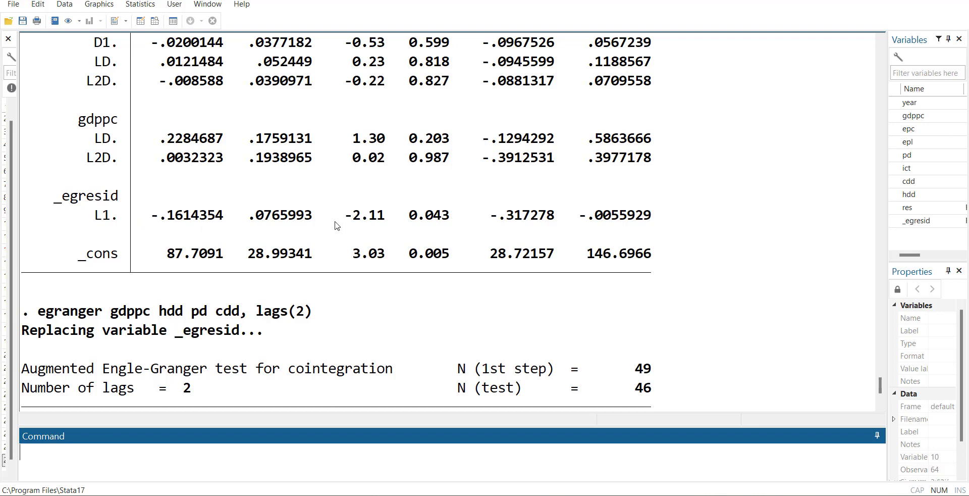
scroll(422, 233, up, 1)
scroll(423, 233, up, 6)
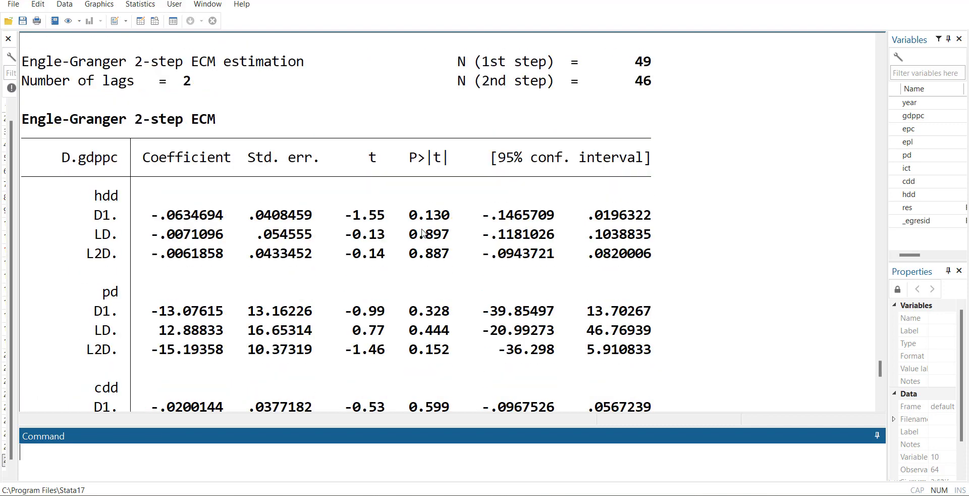
scroll(454, 261, down, 3)
scroll(454, 262, down, 6)
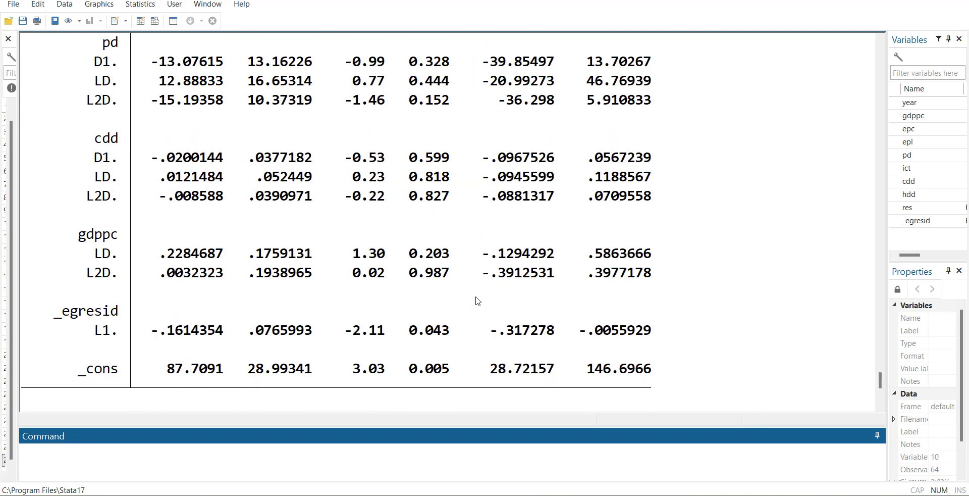
scroll(470, 327, down, 3)
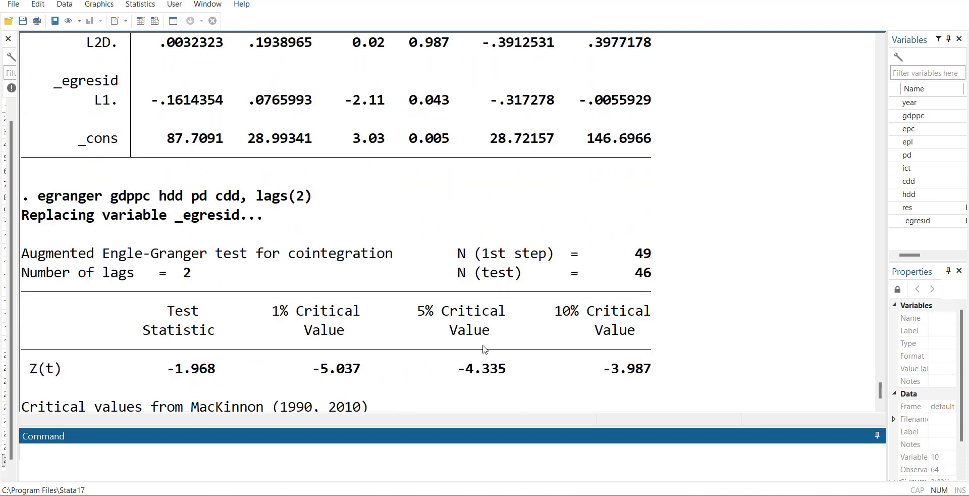
scroll(483, 346, down, 2)
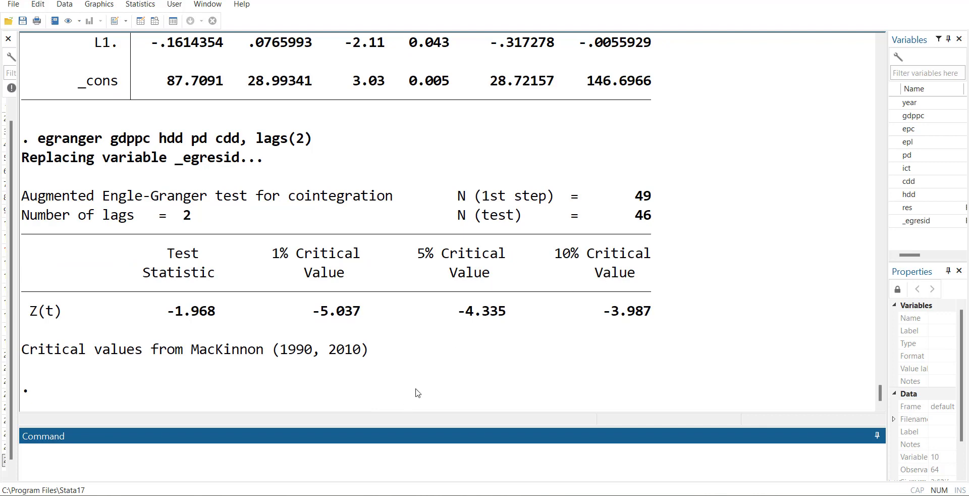
click(498, 348)
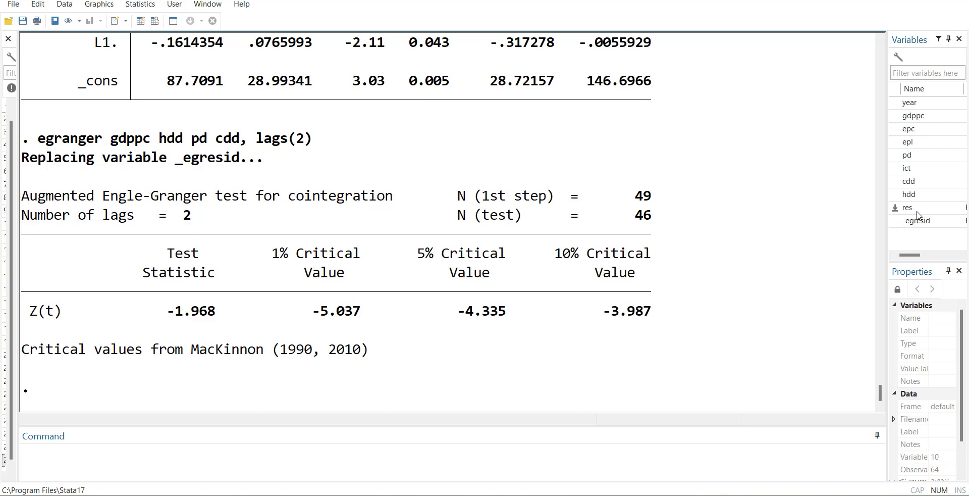
Step: Estimate the error-correction model manually with reg d.gdppc d.hdd d.pd d.cdd l.res, and highlight the lagged residual's coefficient row through its p-value
text(reg )
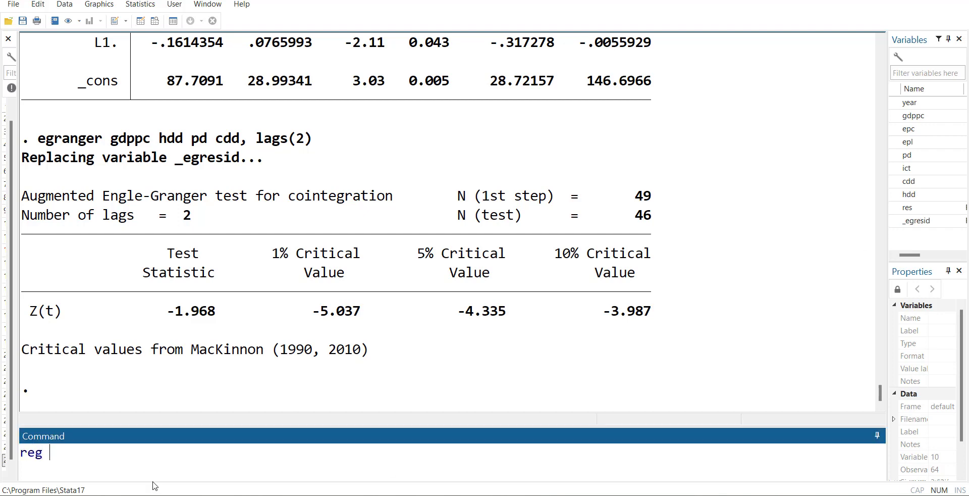
text(d.gdppc)
scroll(197, 289, up, 15)
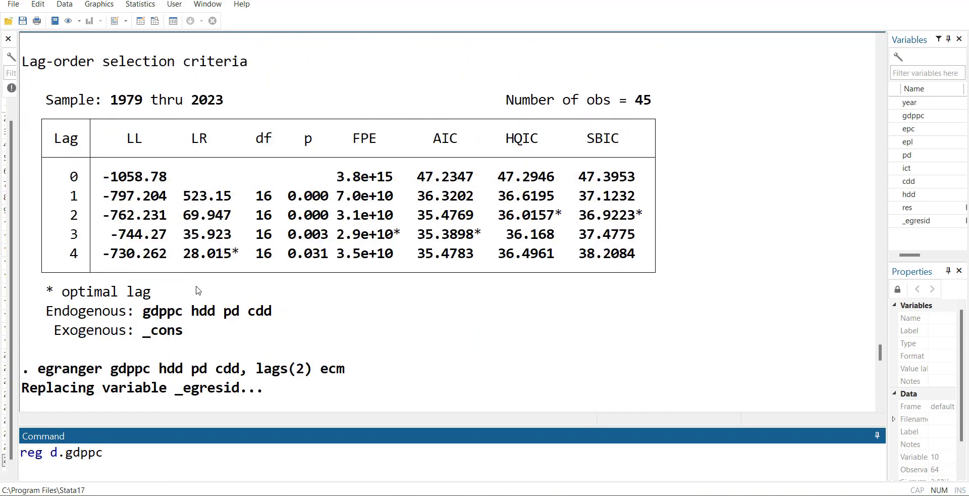
text(d.hdd d.pd d.)
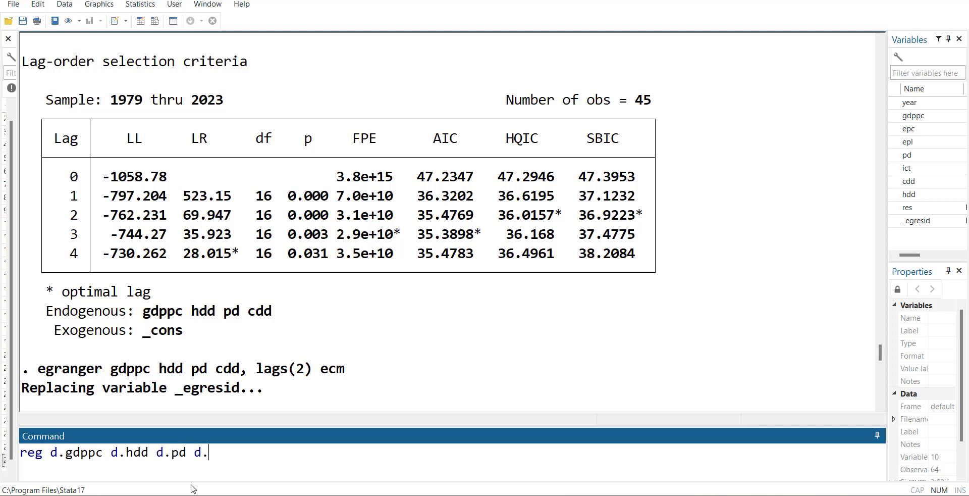
text(cdd l.re)
key(BackSpace)
text(reg)
key(Return)
scroll(376, 374, up, 1)
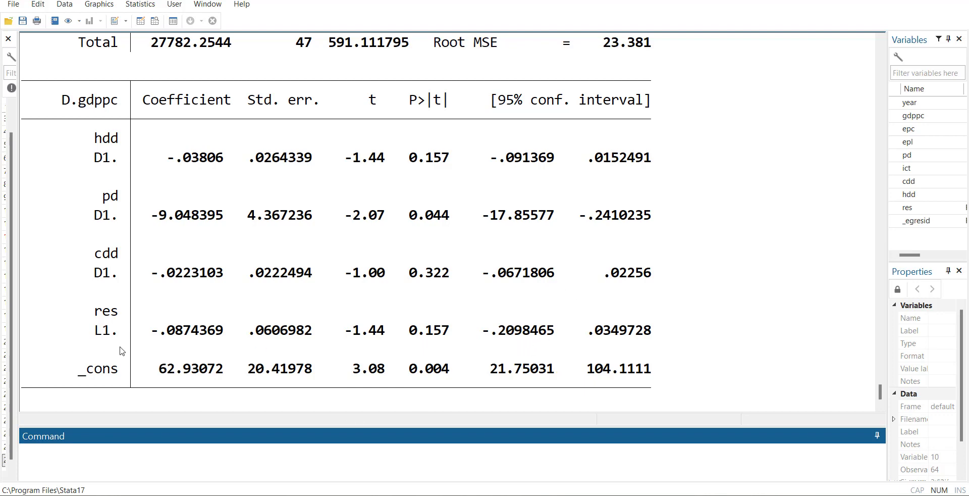
drag(124, 349, 80, 330)
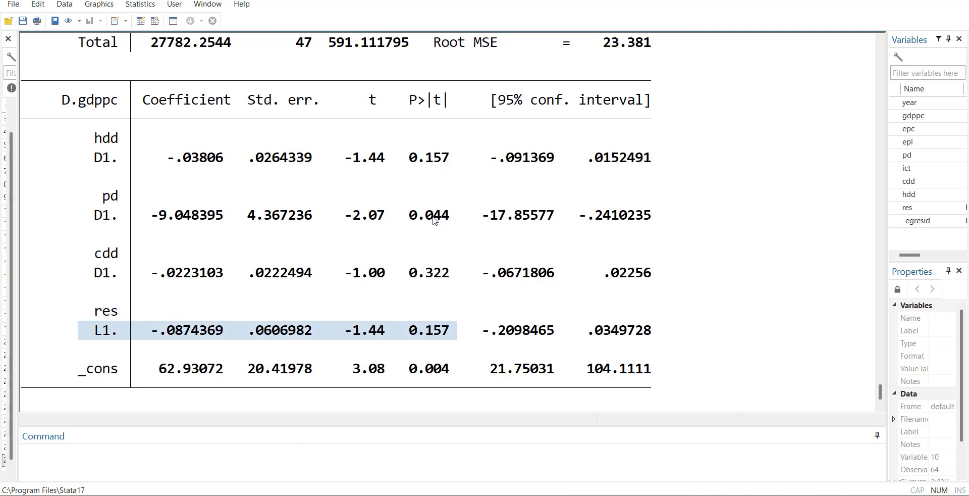
Step: Add the lagged difference l.d.pd after d.pd, rerun as reg d.gdppc d.hdd d.pd l.d.pd d.cdd l.res, and review the output
click(258, 459)
key(Page_Up)
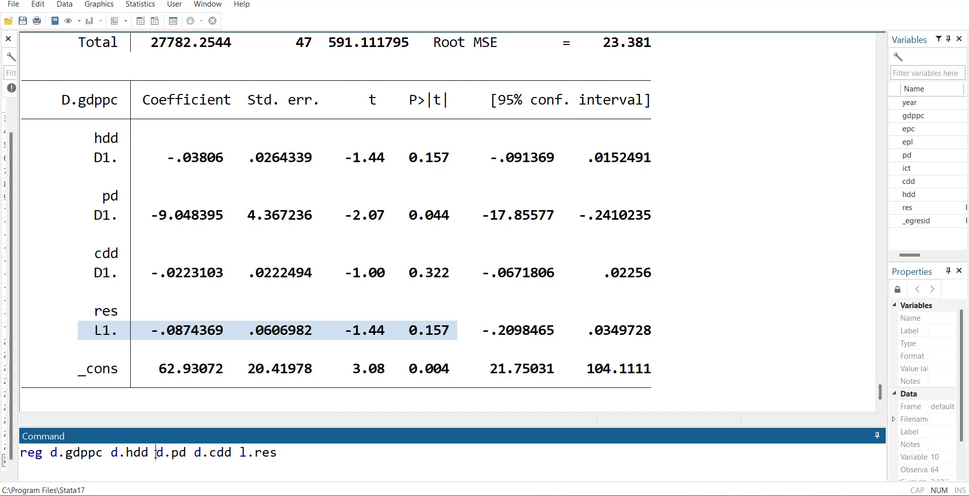
text(l.)
key(BackSpace)
key(BackSpace)
key(Right)
text(l.d.pd)
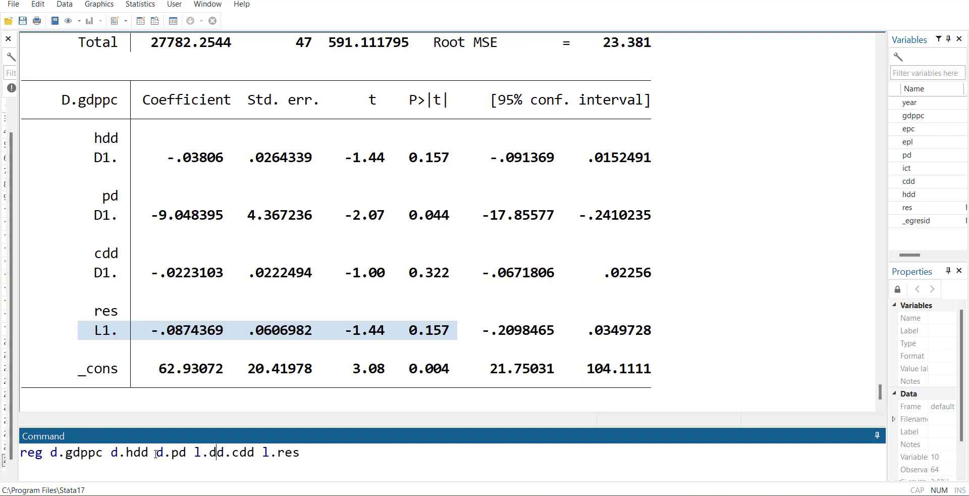
key(Return)
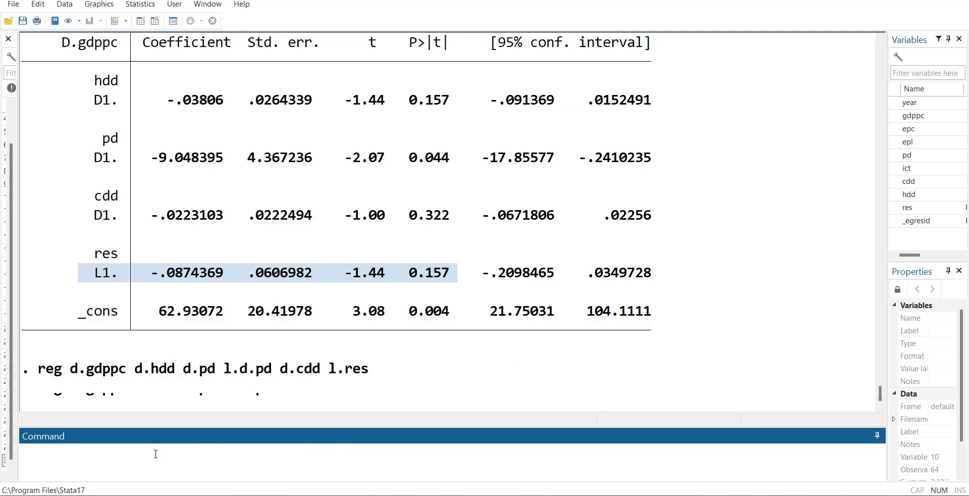
scroll(281, 359, up, 1)
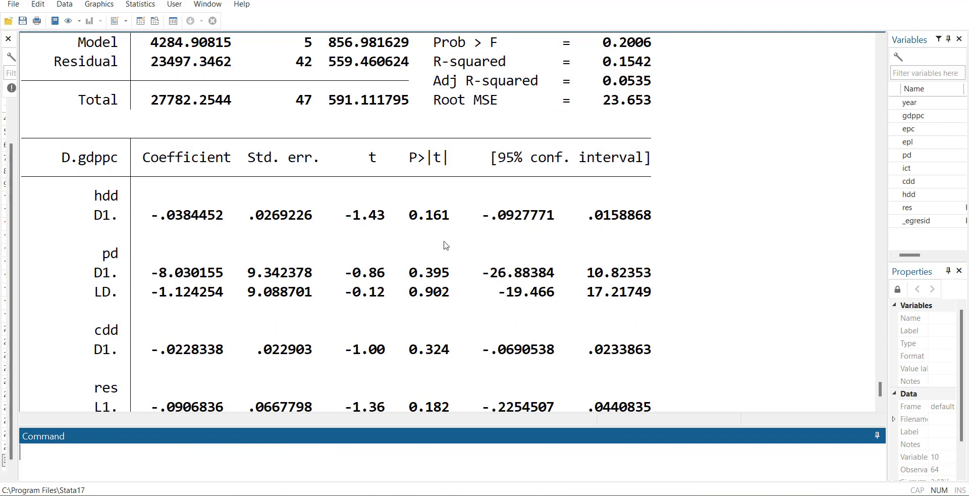
scroll(433, 294, down, 1)
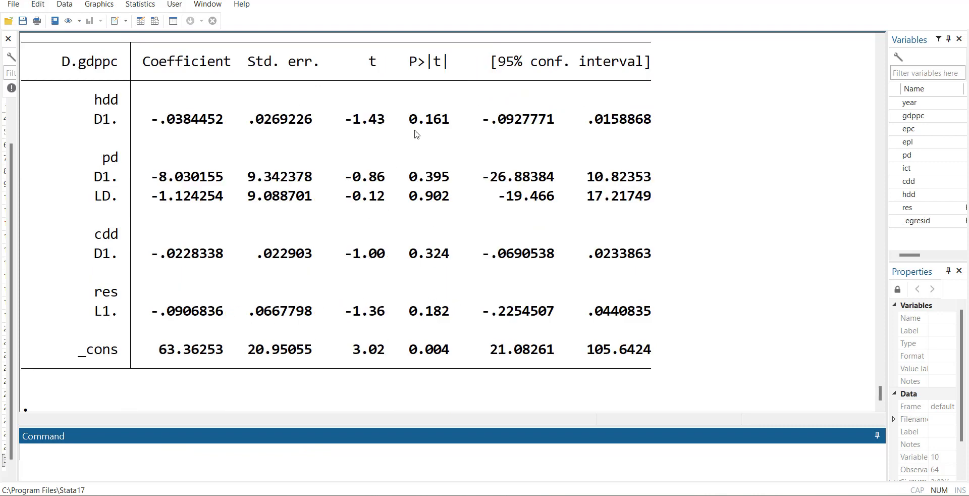
Step: Compare the fit statistics and coefficients of the model with l.d.pd against the preceding manual regression and the egranger ECM table
scroll(656, 328, up, 2)
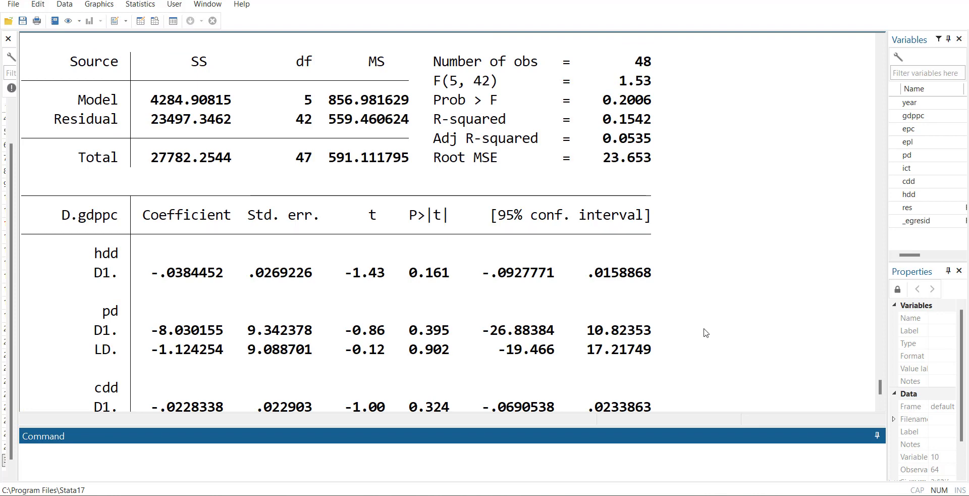
scroll(704, 331, up, 1)
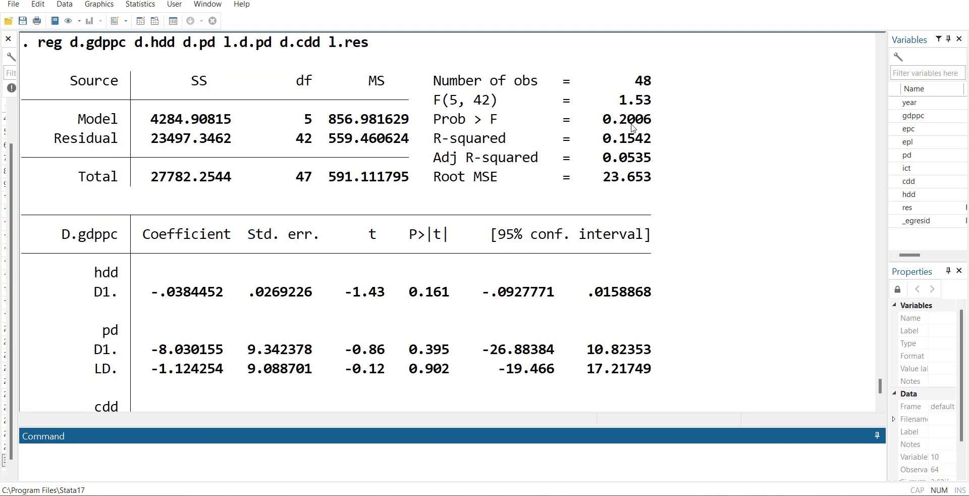
scroll(536, 270, up, 10)
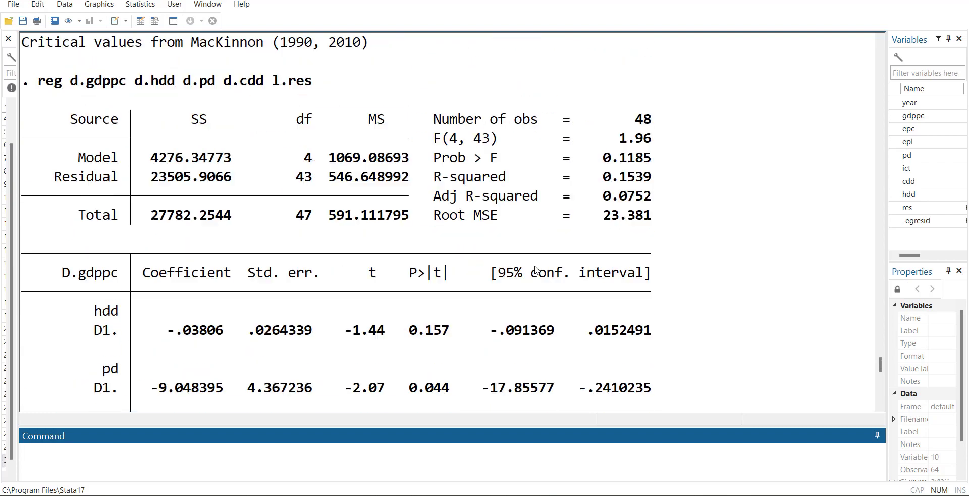
scroll(536, 270, up, 12)
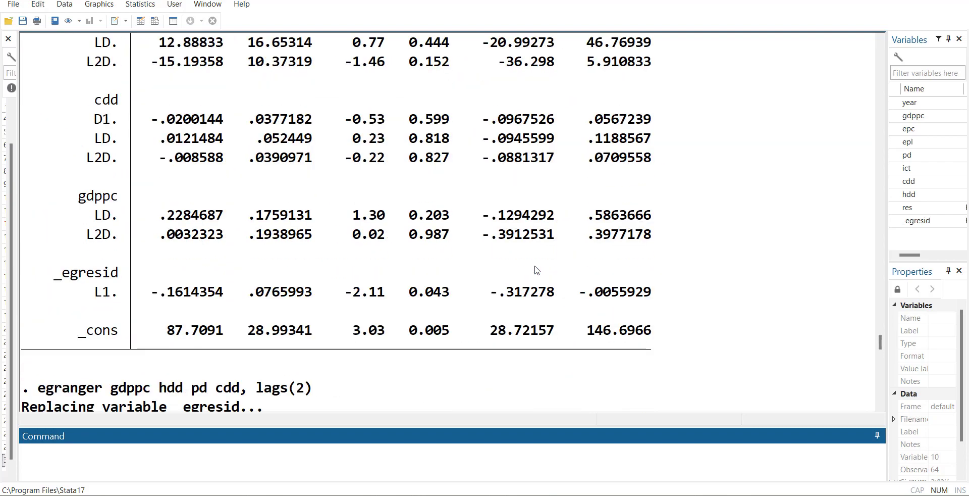
scroll(536, 270, up, 1)
scroll(536, 271, down, 10)
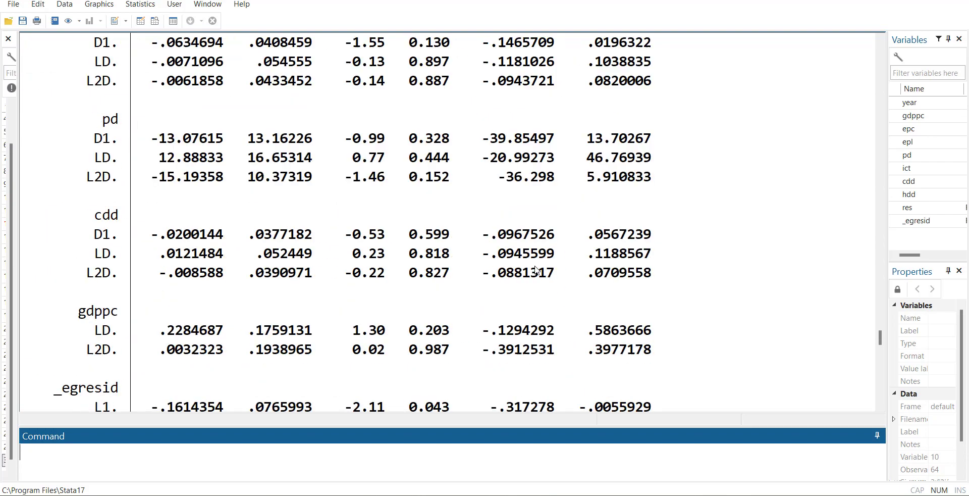
scroll(590, 303, down, 3)
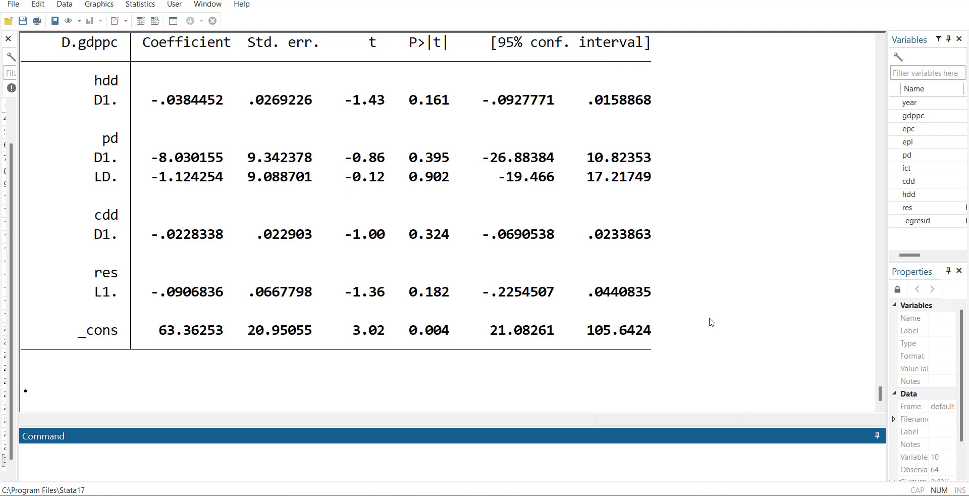
scroll(405, 227, up, 2)
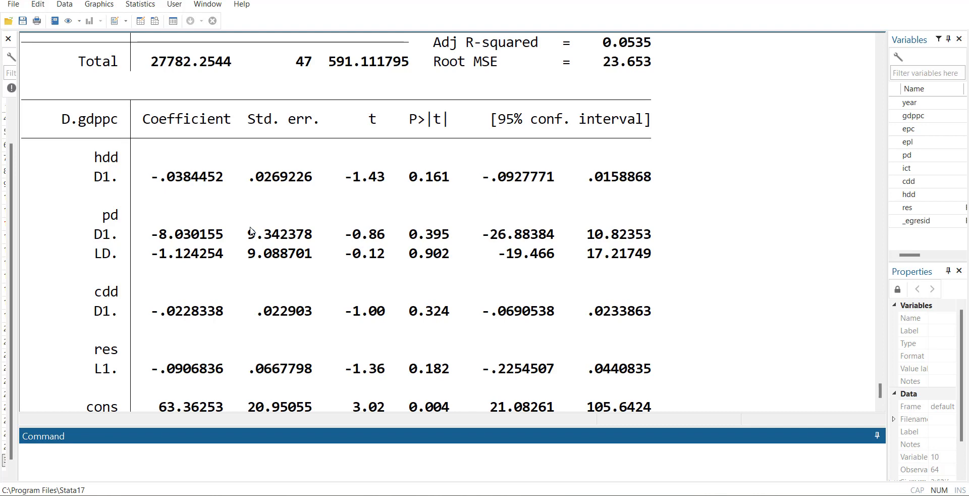
scroll(354, 287, down, 2)
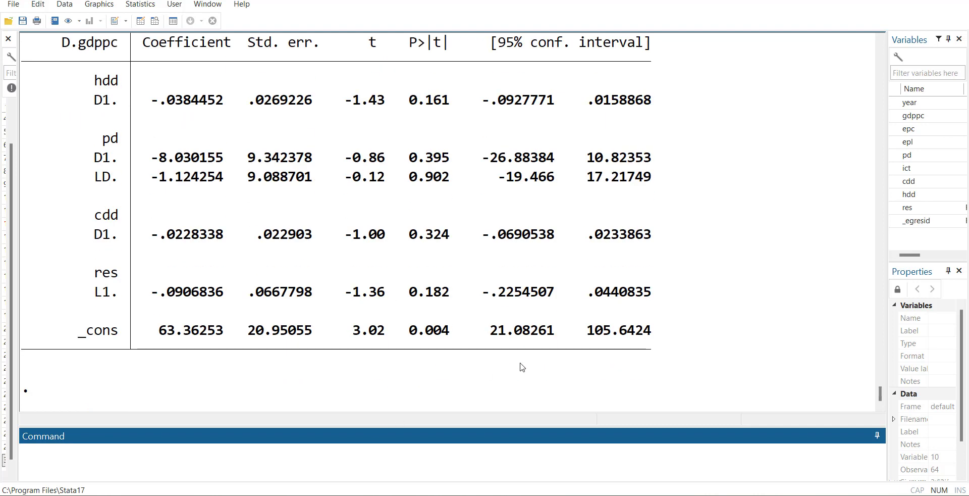
Step: Test the latest error-correction regression for heteroskedasticity with estat hettest
click(432, 452)
text(estate )
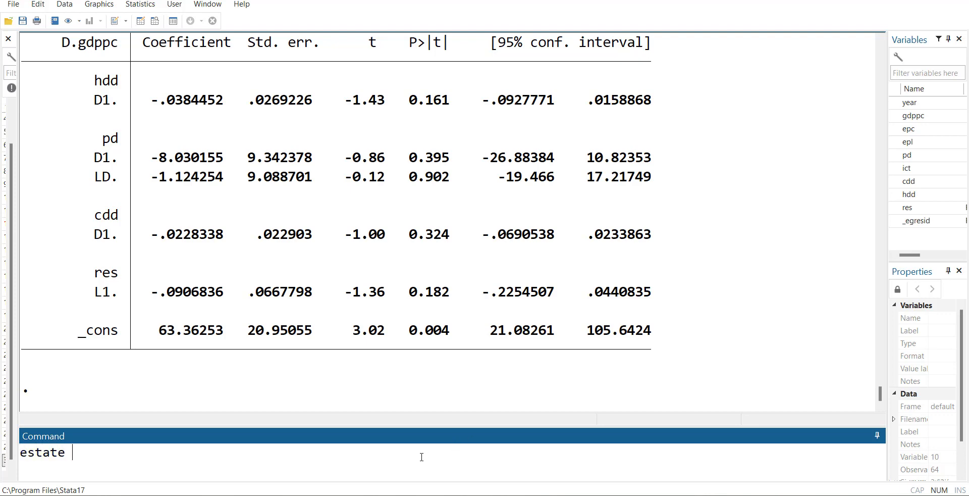
text(hettest)
key(Return)
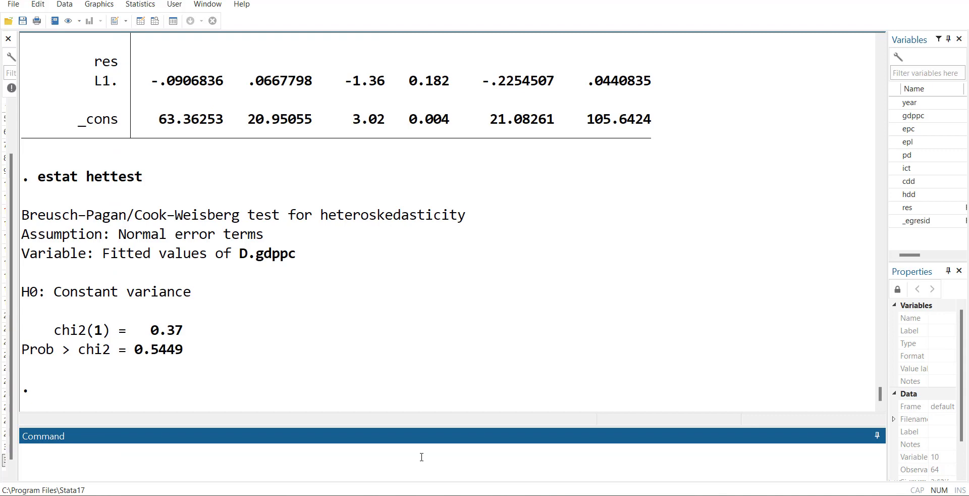
Step: Check the regressors for multicollinearity by running estat vif
text(estat vif)
key(Return)
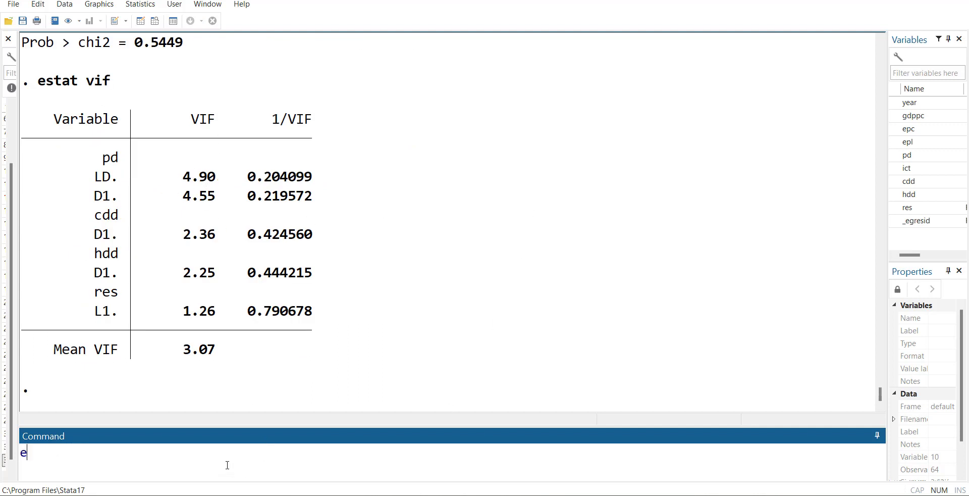
Step: Try a specification test with estat reset, and run the Durbin–Watson test with estat dwatson
text(stat reset)
key(Return)
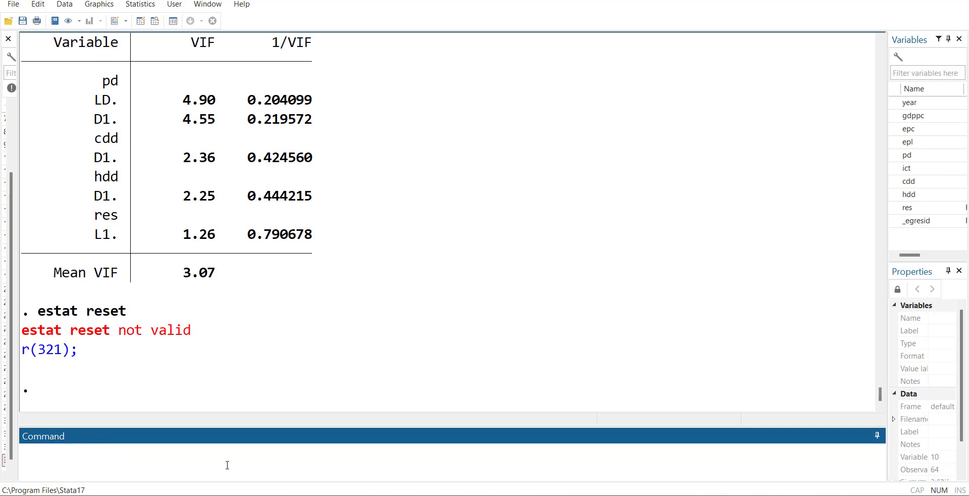
key(Page_Up)
key(BackSpace)
key(BackSpace)
key(BackSpace)
key(BackSpace)
text(dwatson)
key(Return)
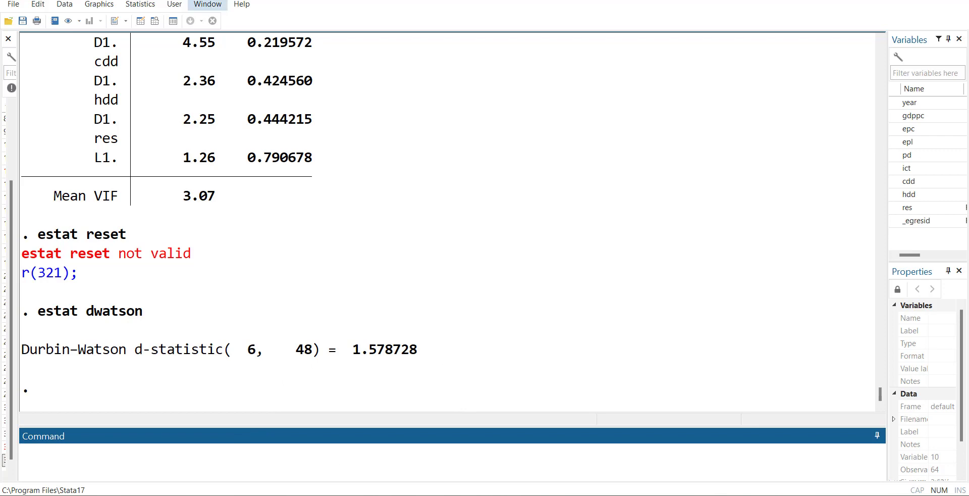
Step: Run the Breusch–Godfrey test (bgodfrey) from the regression's postestimation specification tests, keeping the default options
click(140, 4)
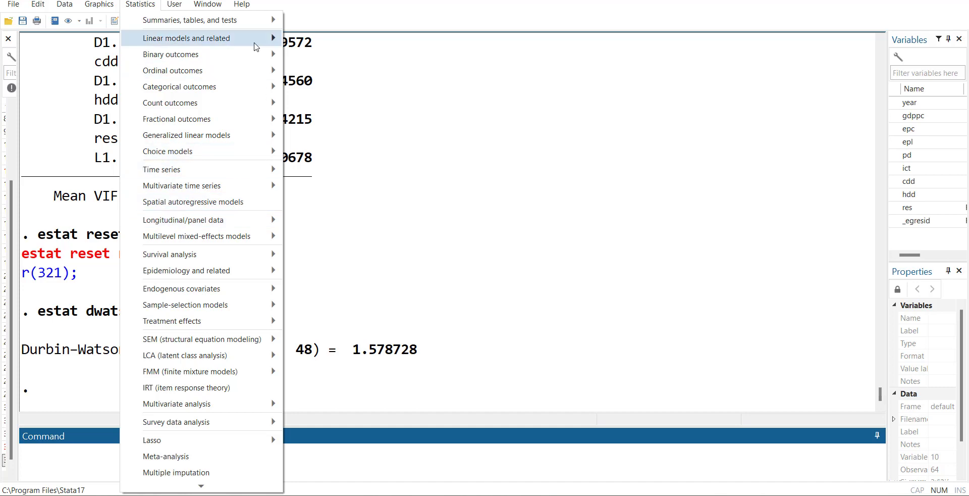
mouse_move(256, 41)
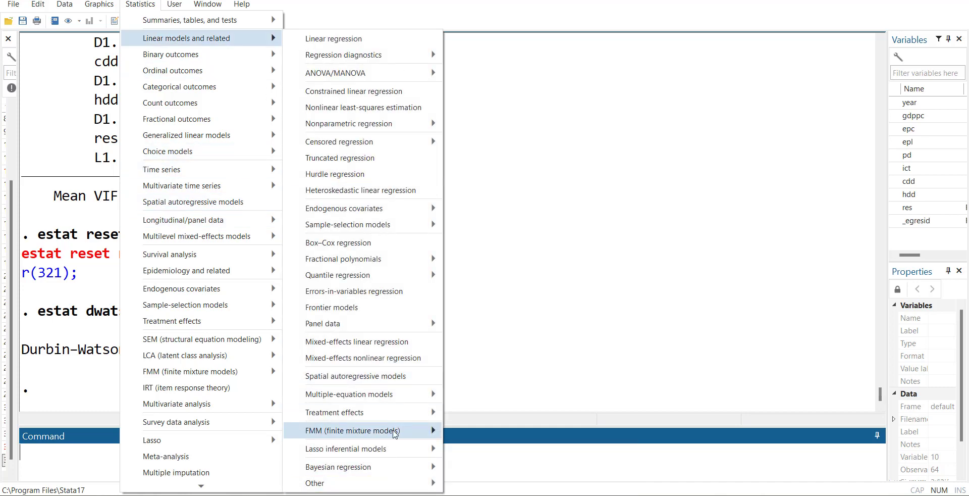
mouse_move(409, 57)
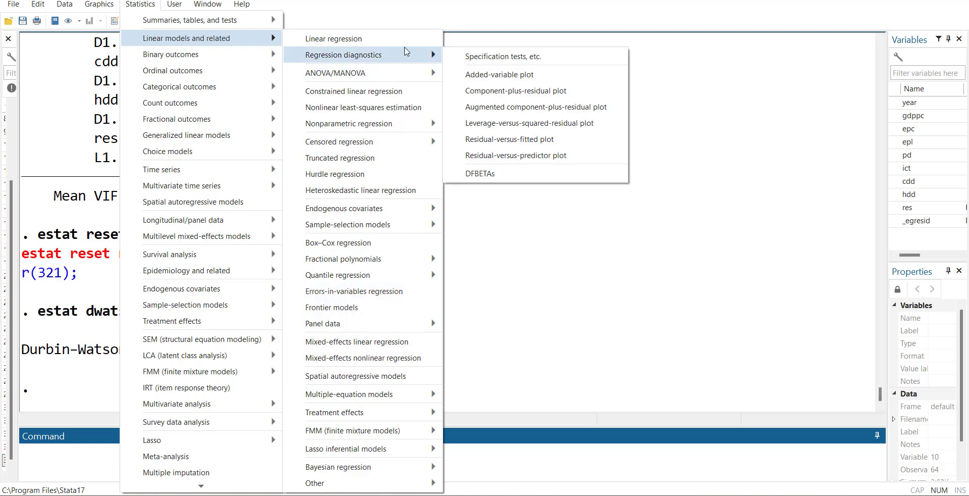
click(498, 57)
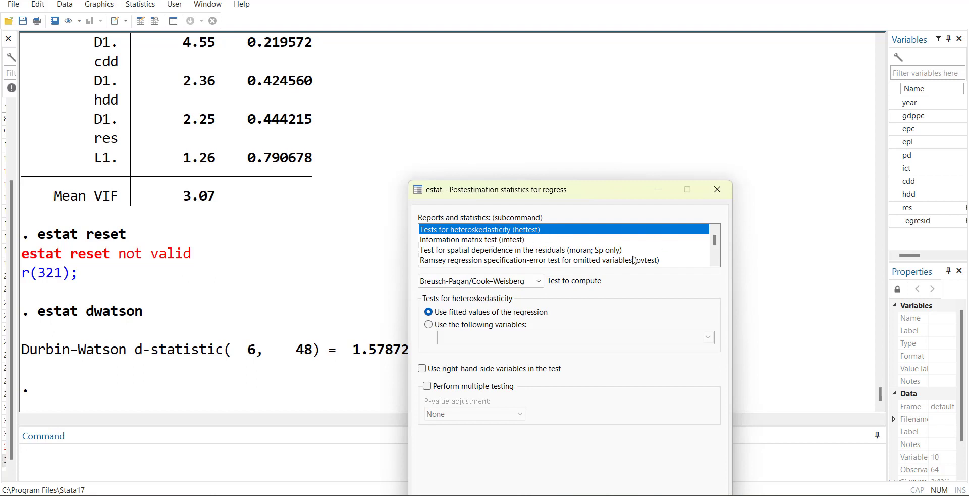
click(715, 261)
click(714, 260)
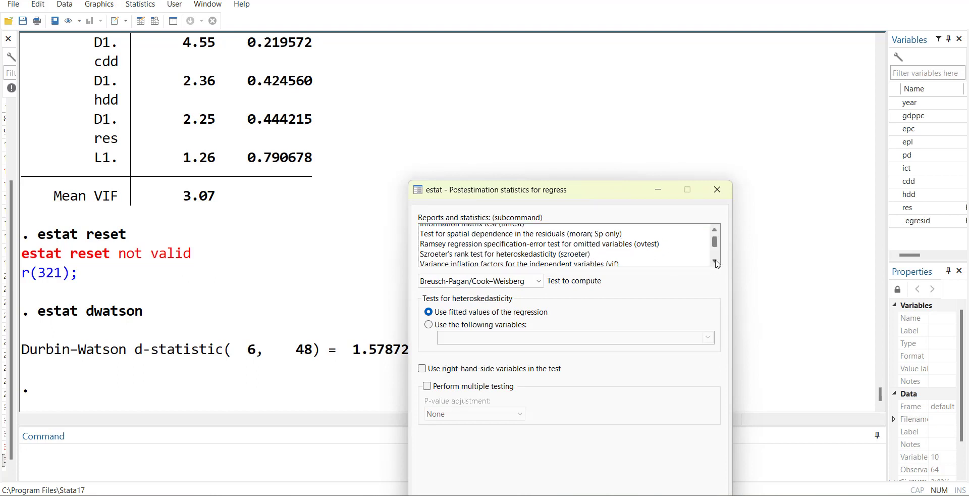
click(715, 260)
click(714, 260)
click(715, 260)
click(714, 261)
click(714, 261)
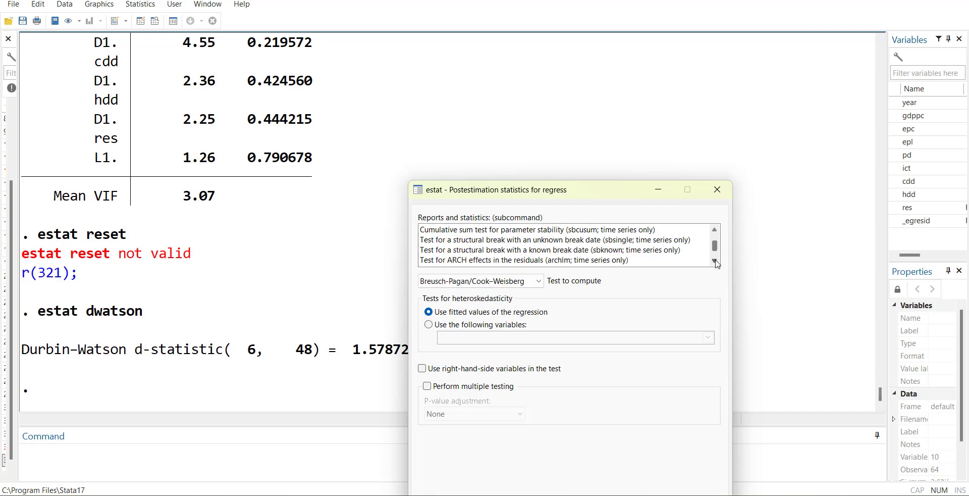
click(715, 260)
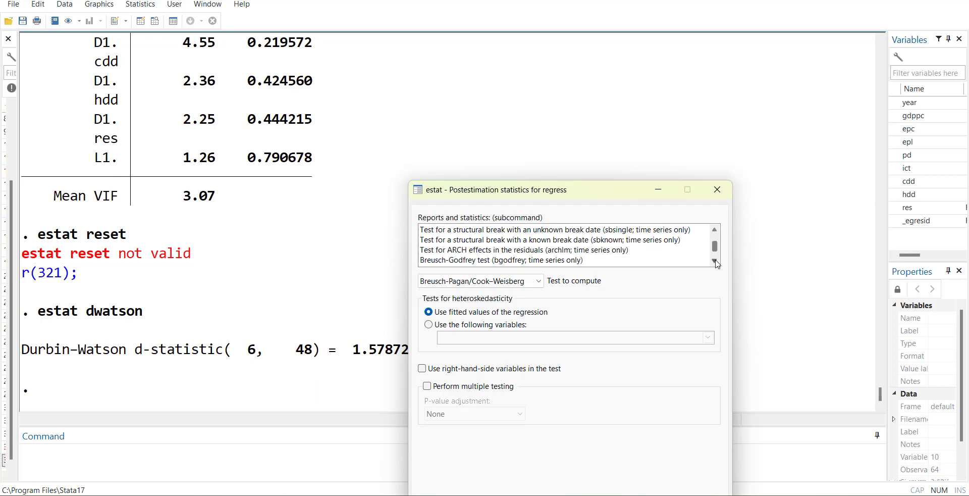
click(517, 260)
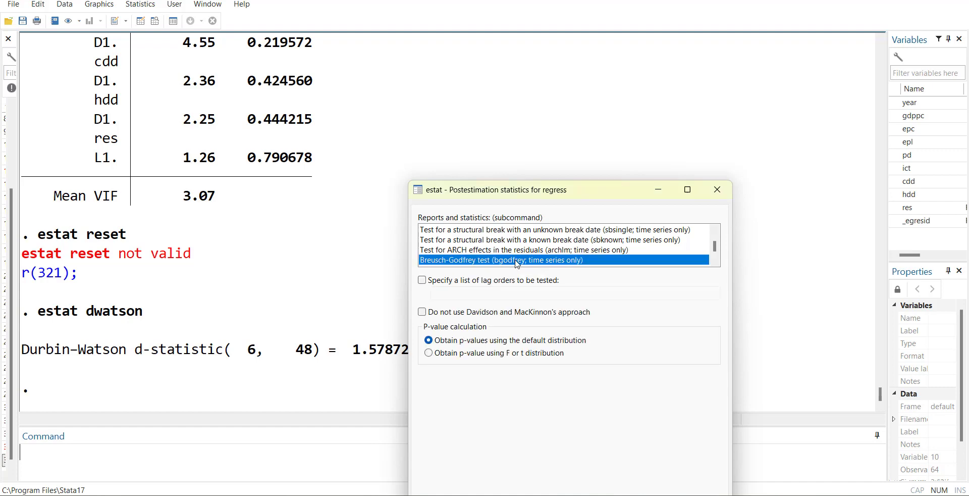
key(Return)
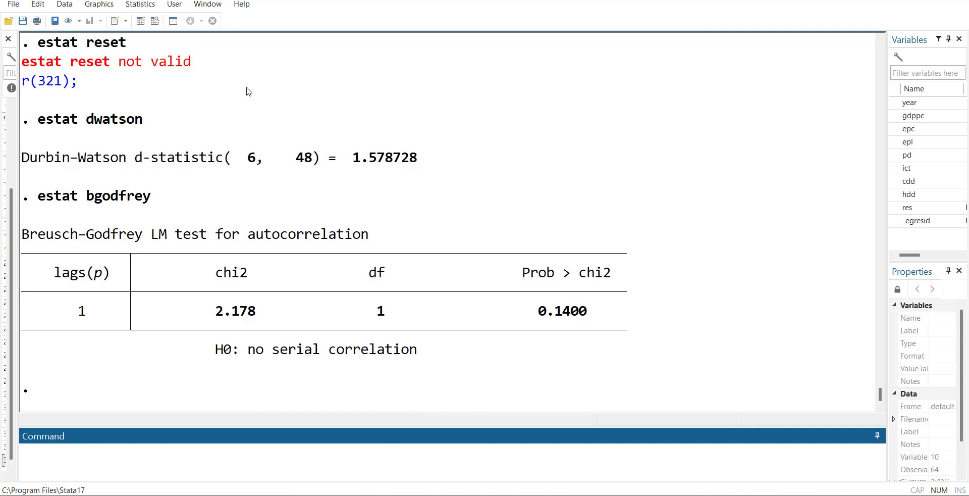
Step: Run the Breusch–Godfrey test again from the postestimation specification tests, specifying lag order 2
click(135, 5)
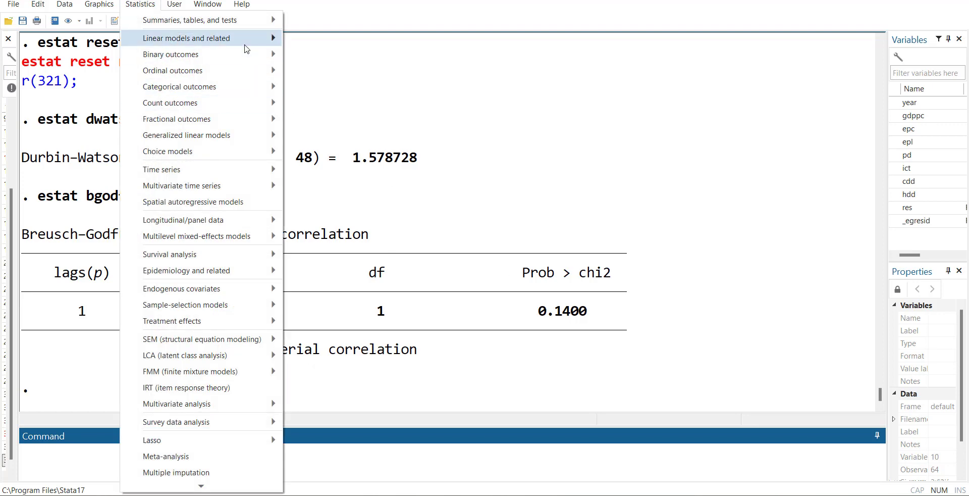
mouse_move(427, 56)
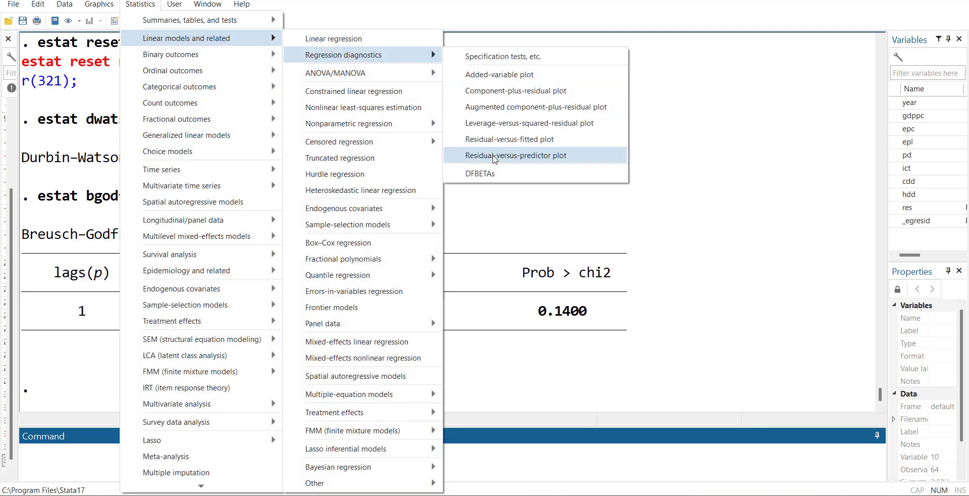
click(487, 57)
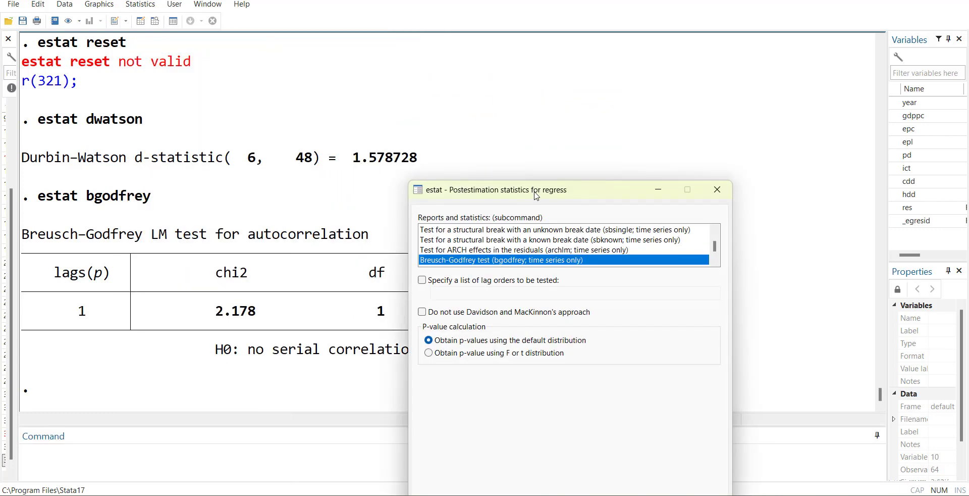
click(422, 280)
click(452, 291)
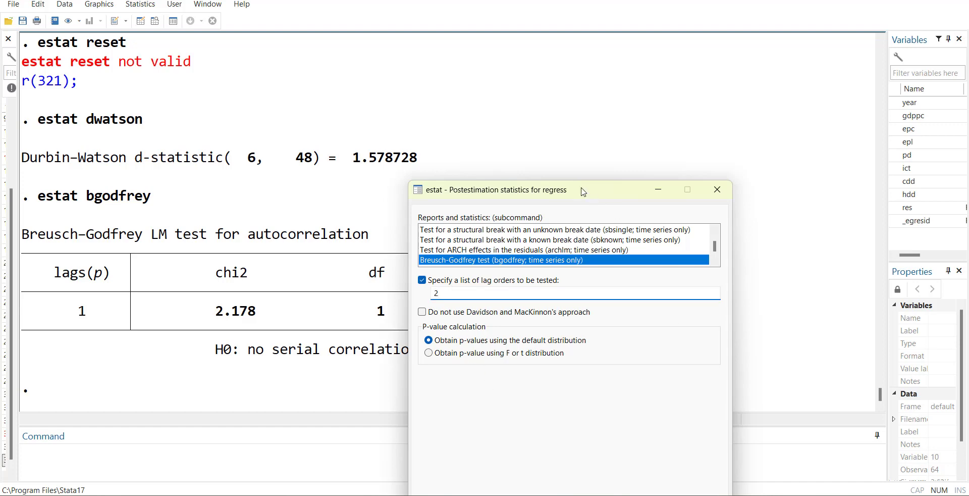
click(655, 430)
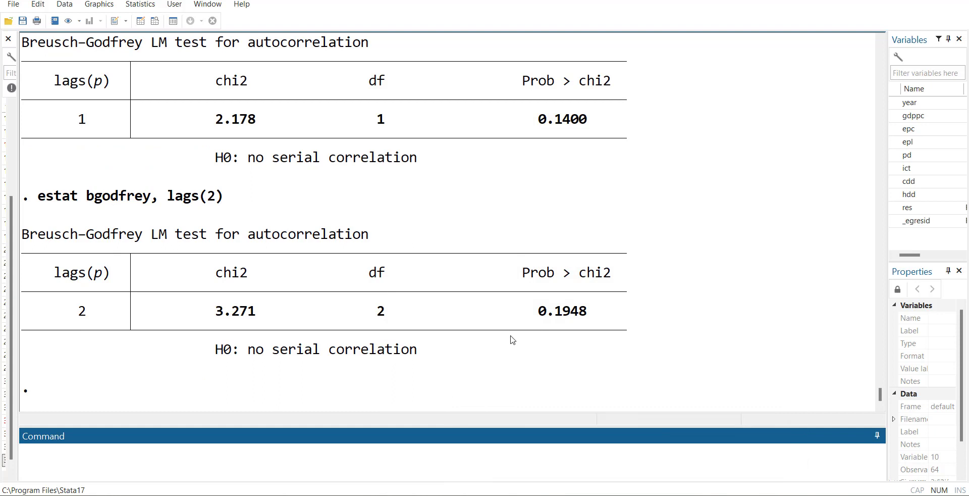
Step: Recall the bgodfrey command and rerun it as estat bgodfrey, lags(1/2) and as estat bgodfrey, lags(1/3)
key(Page_Up)
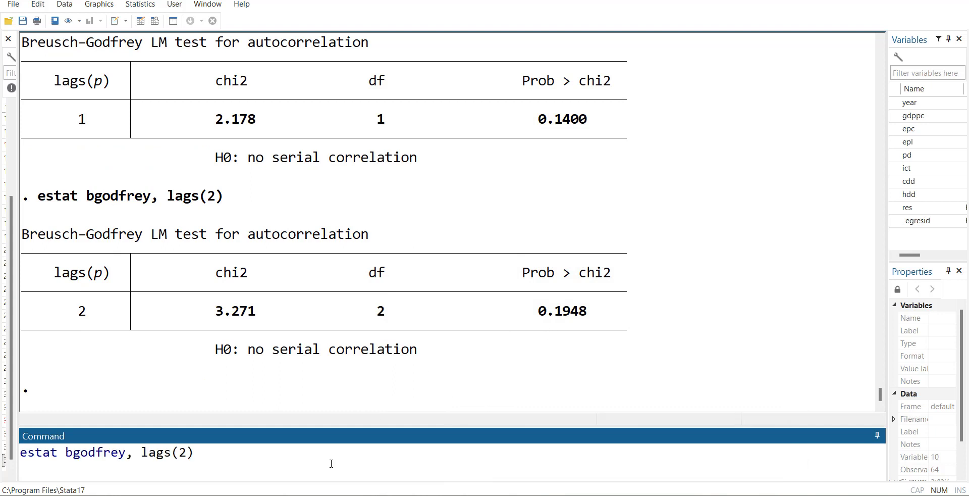
text(1/)
key(Return)
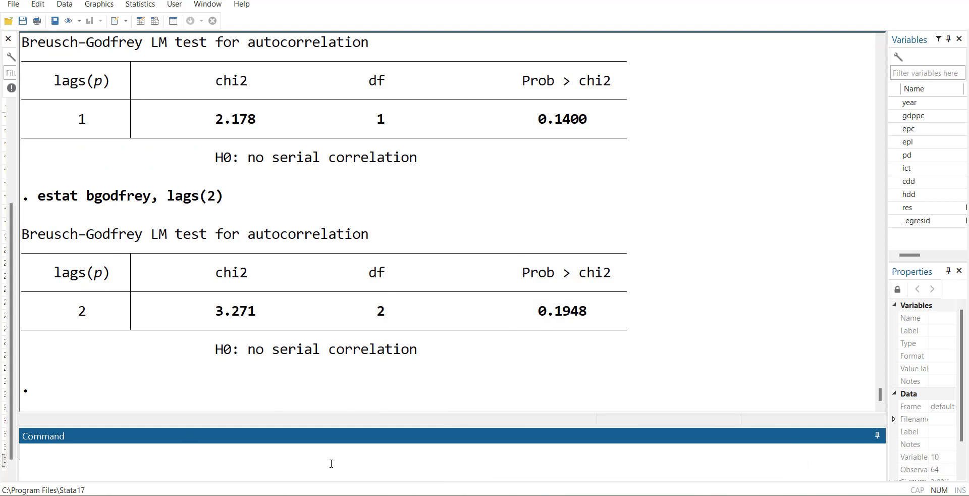
key(Page_Up)
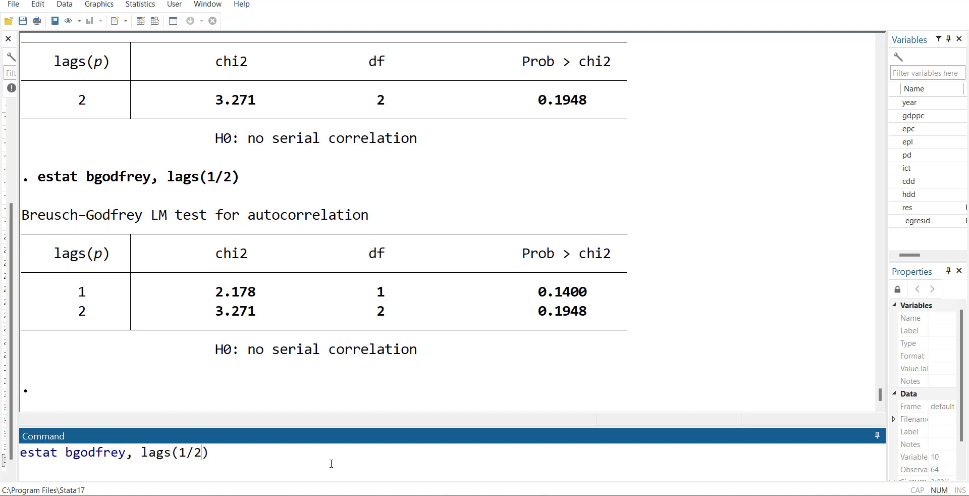
key(shift+Left)
text(3)
key(Return)
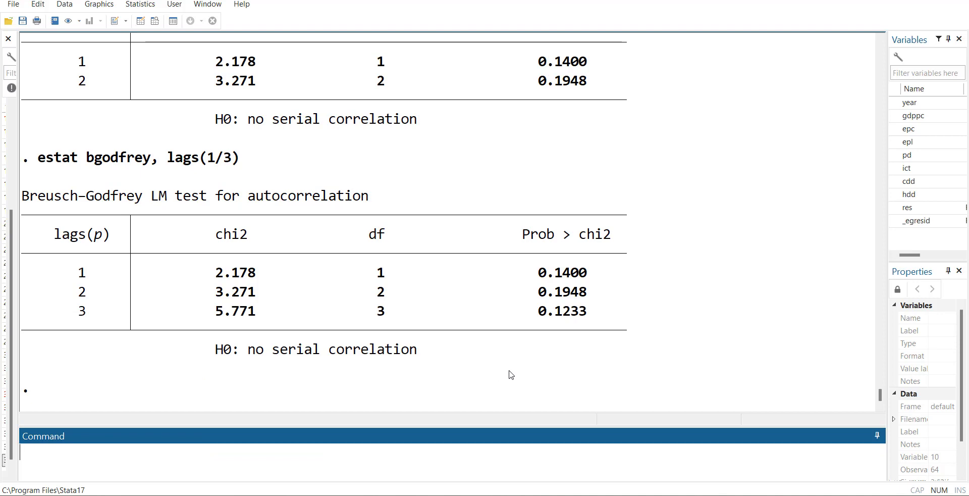
Step: Go back to the output of reg d.gdppc d.hdd d.pd l.d.pd d.cdd l.res and examine its coefficients and fit statistics
scroll(551, 272, up, 12)
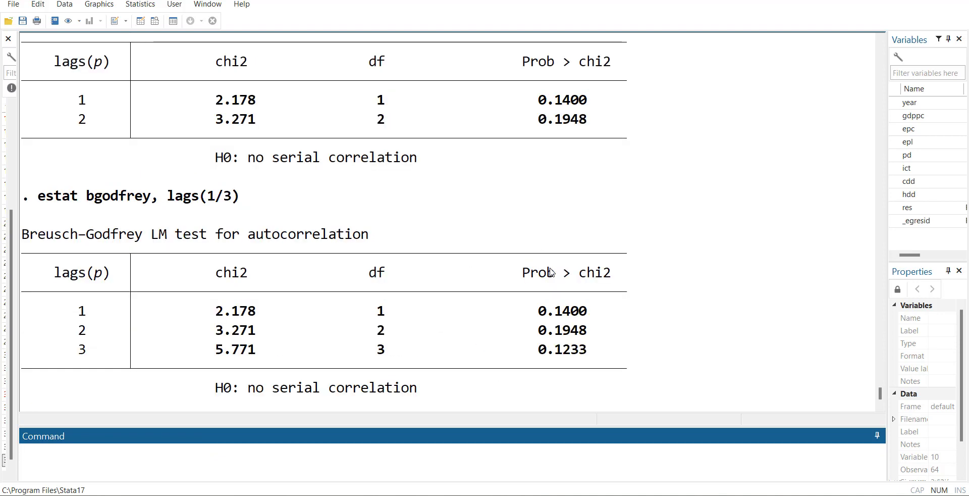
scroll(551, 272, up, 12)
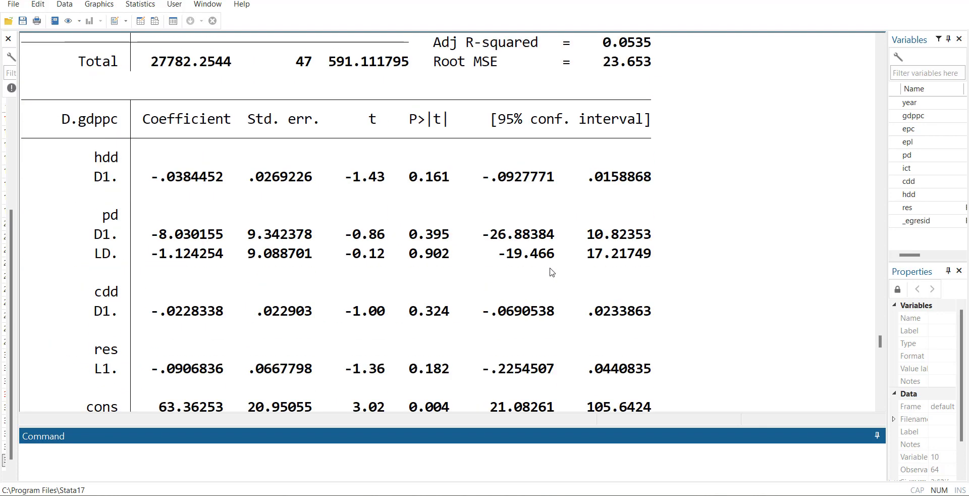
scroll(551, 273, down, 2)
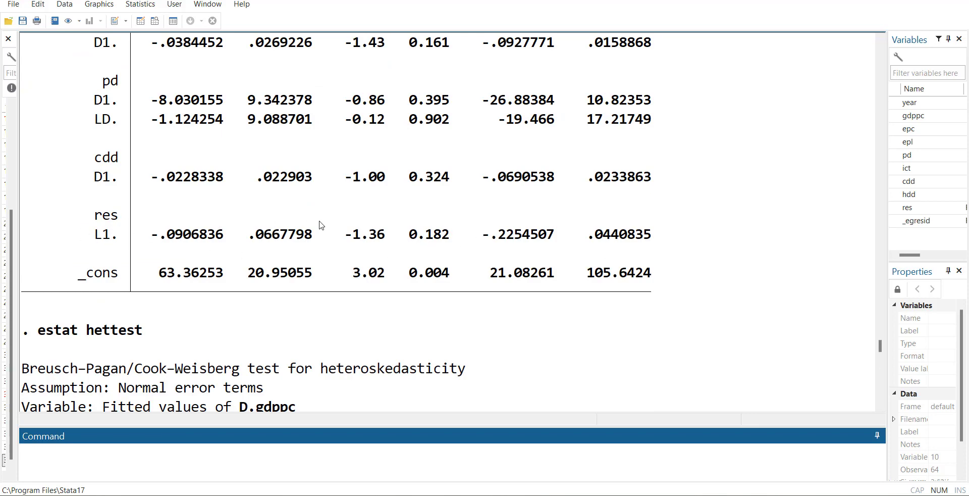
scroll(461, 240, up, 5)
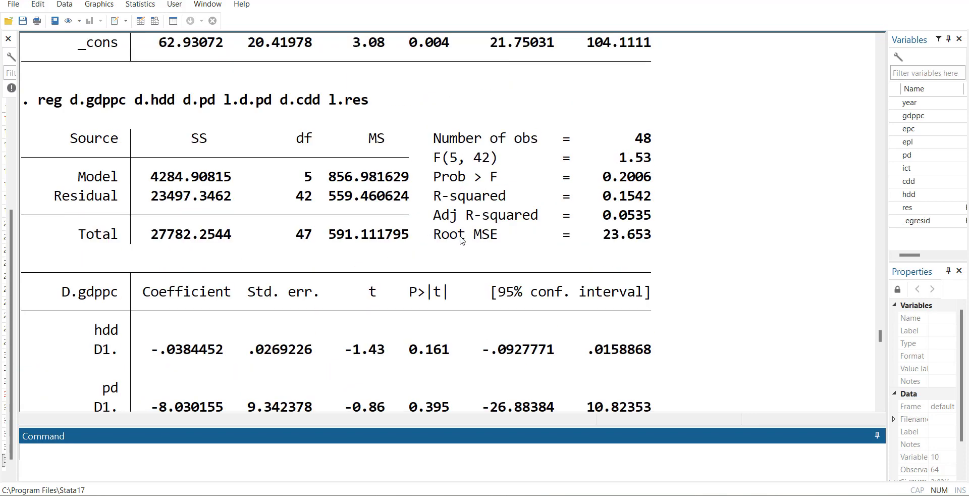
Step: Review the earlier results, from the manual ECM back through the egranger and dfuller tests to the long-run regression reg gdppc hdd pd cdd
scroll(329, 111, up, 15)
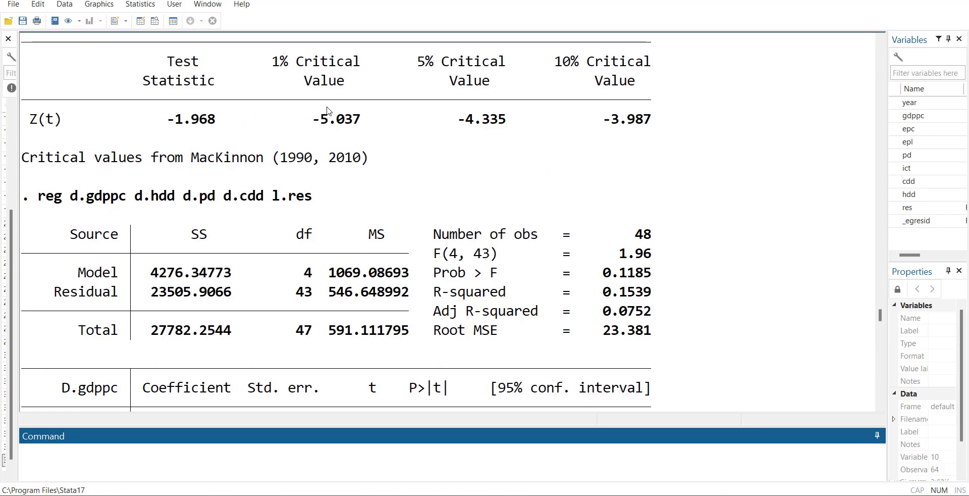
scroll(249, 197, down, 3)
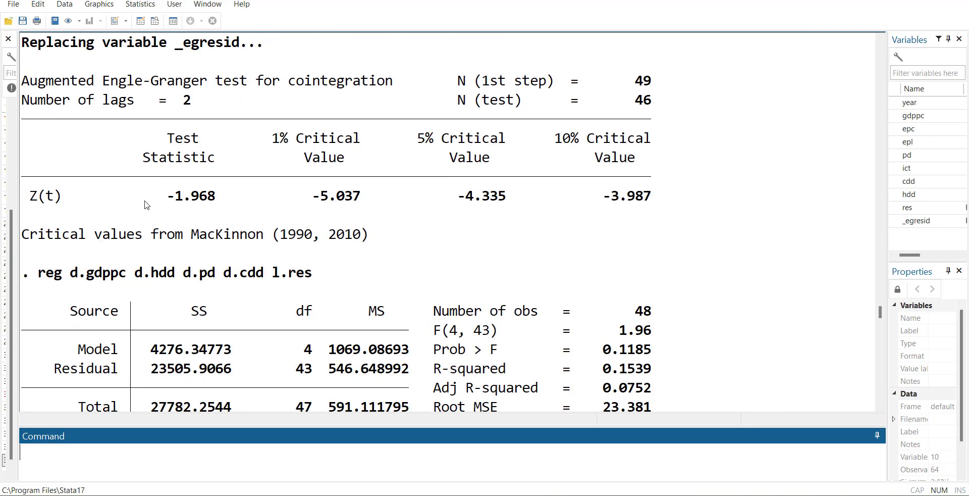
scroll(600, 217, up, 15)
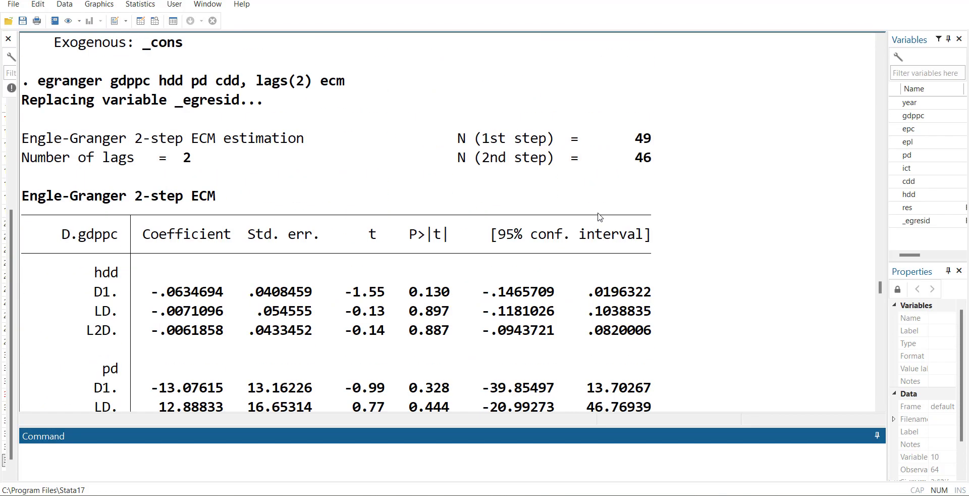
scroll(600, 217, down, 15)
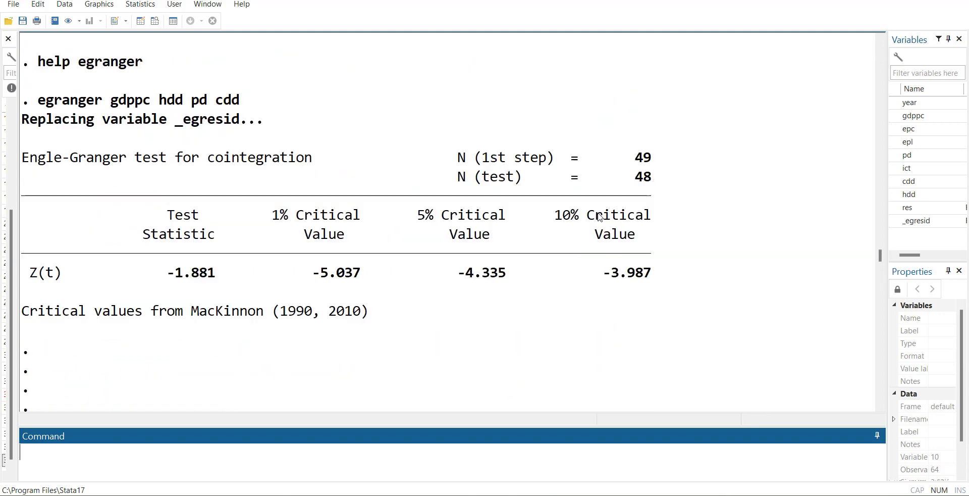
scroll(600, 217, up, 6)
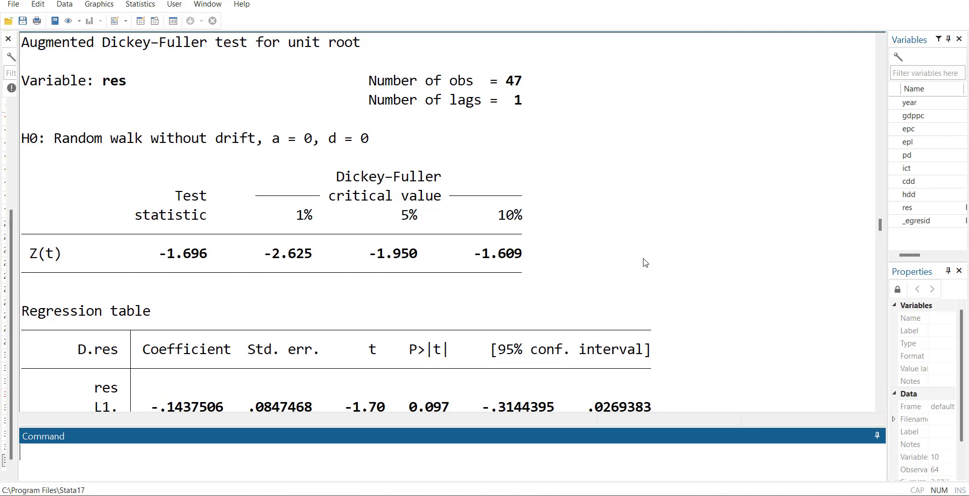
scroll(643, 262, up, 20)
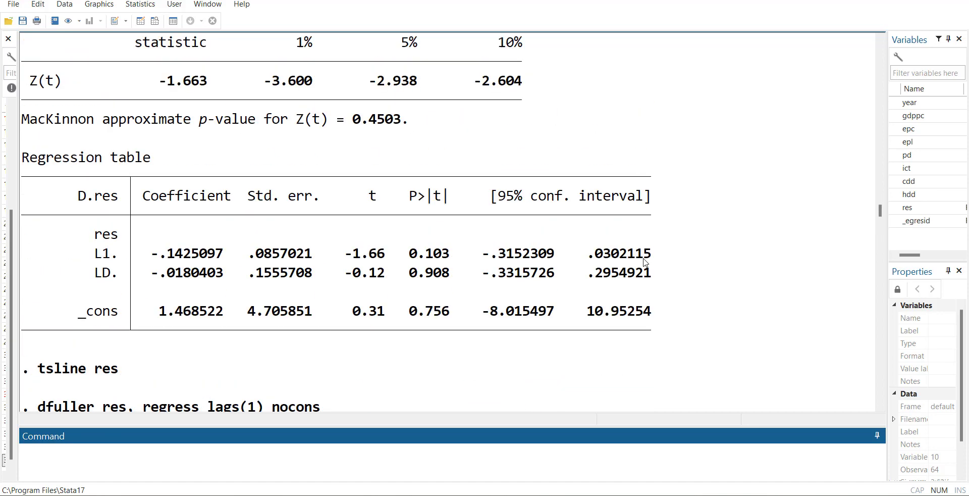
scroll(643, 262, up, 2)
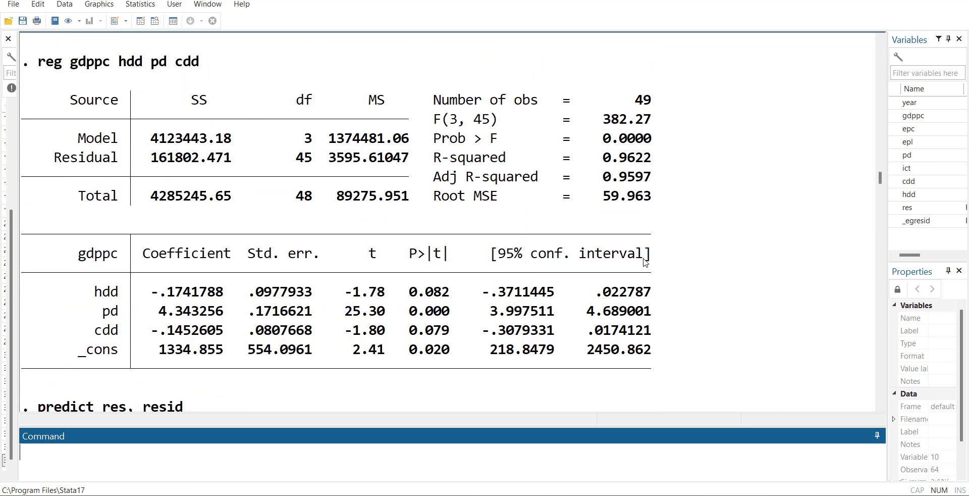